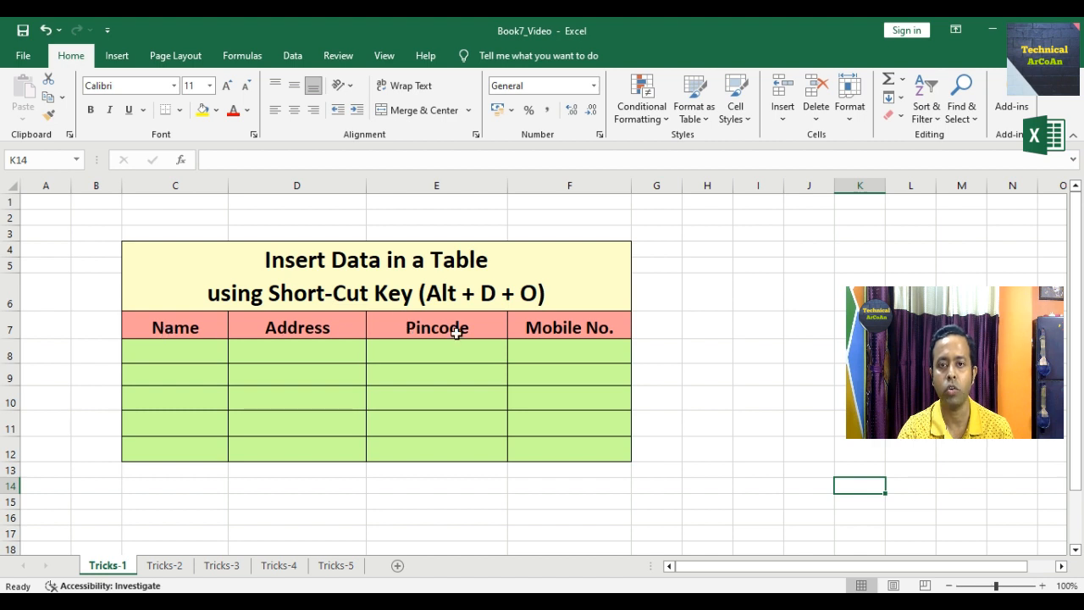
- Enter a sample person's name, address, pincode and mobile number across C8:F8 of the Tricks-1 table
click(203, 358)
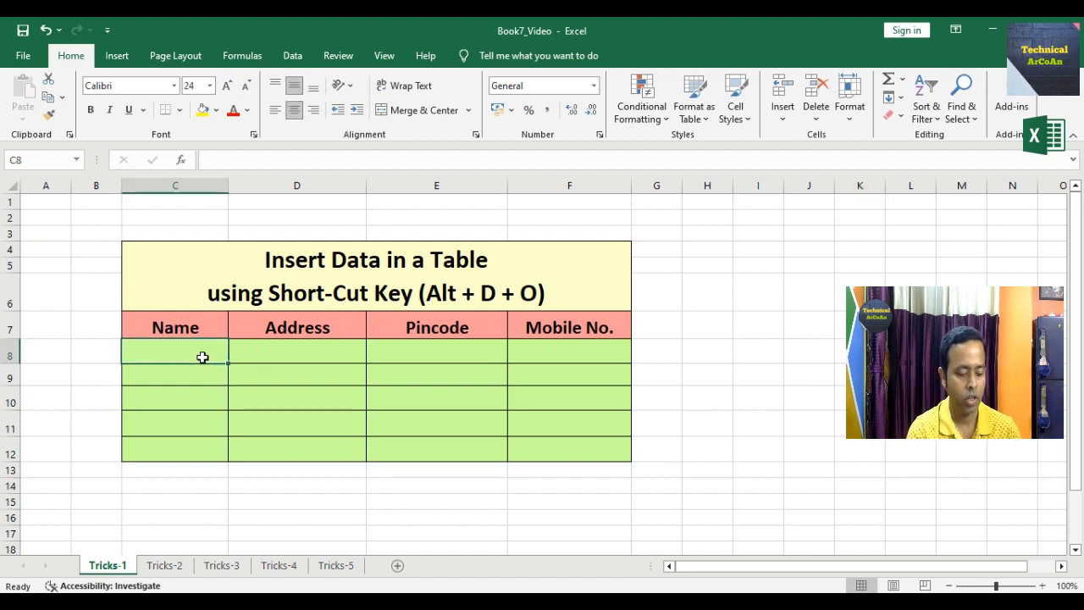
text(Arnab)
key(Tab)
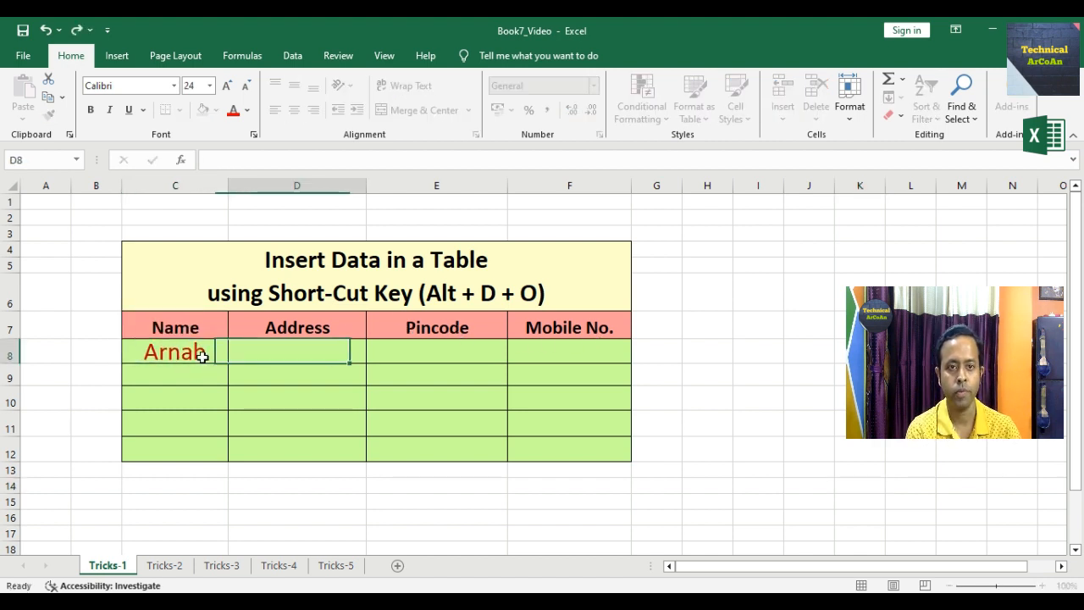
text(Sodepur)
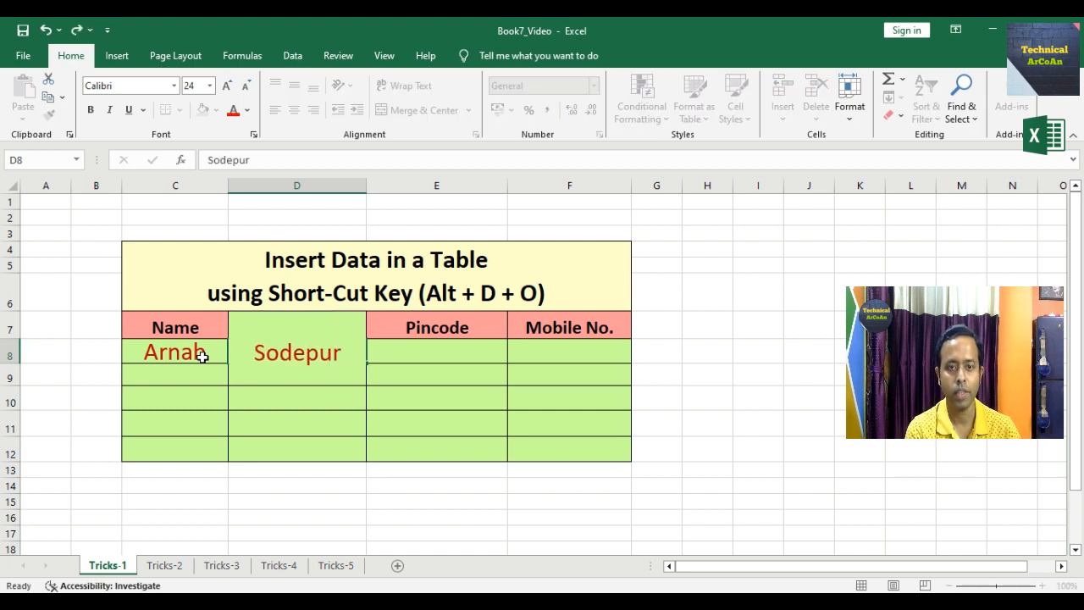
key(Tab)
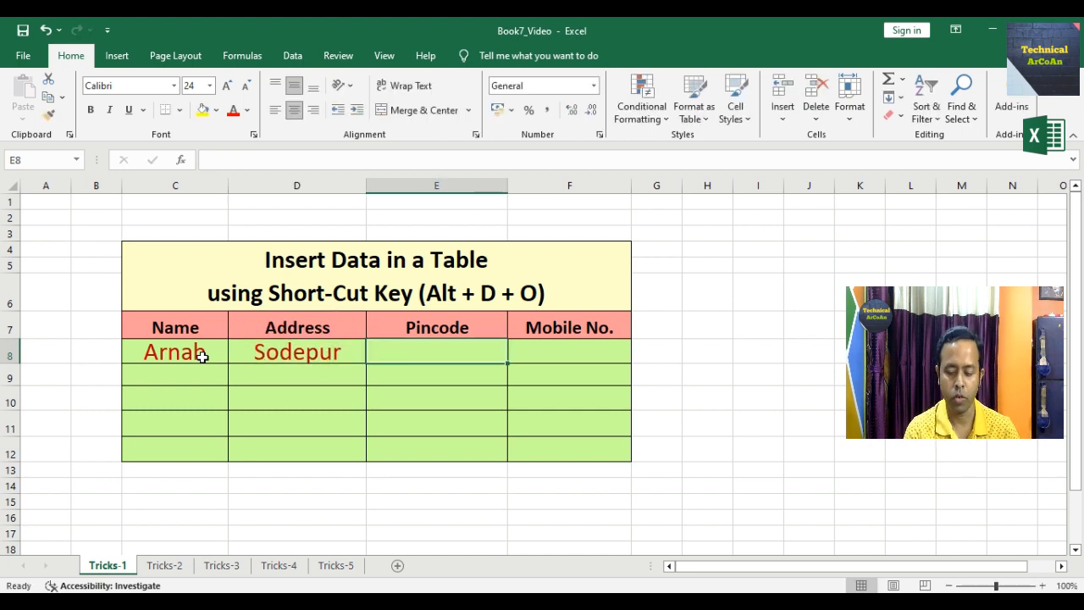
text(700115)
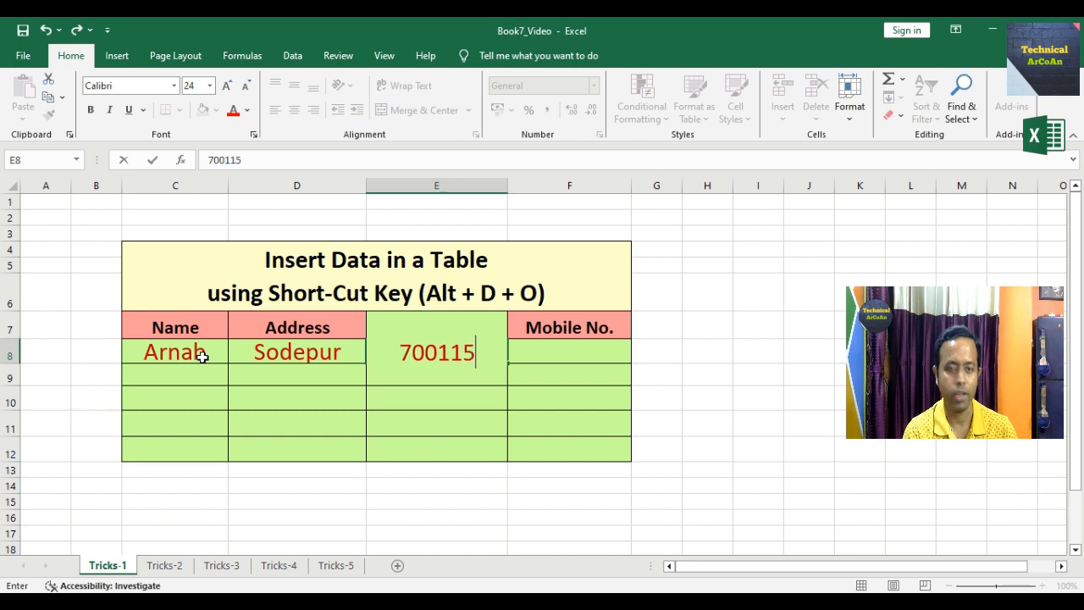
key(Tab)
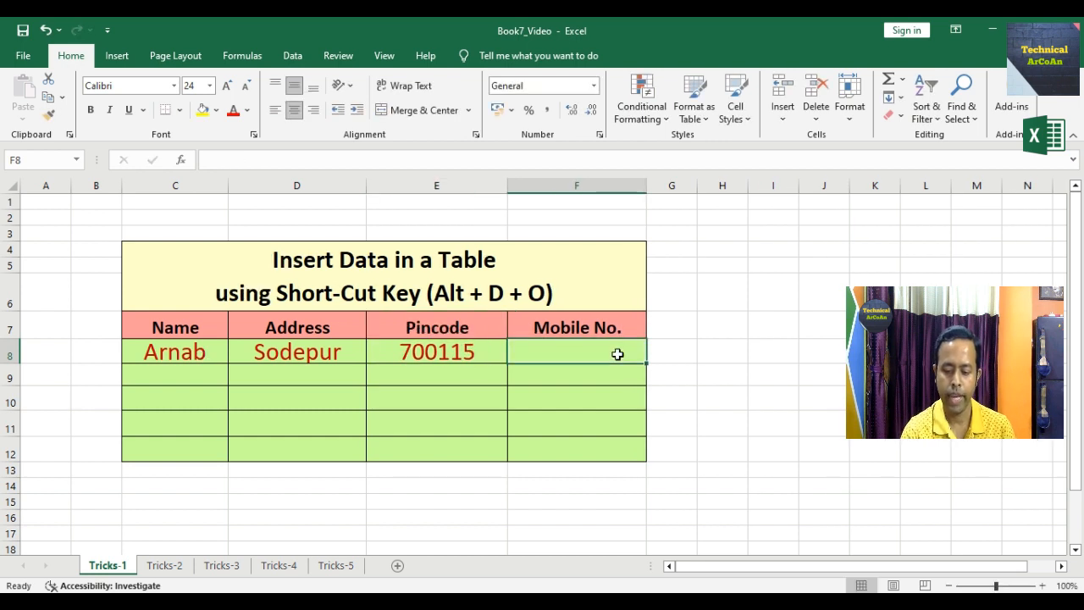
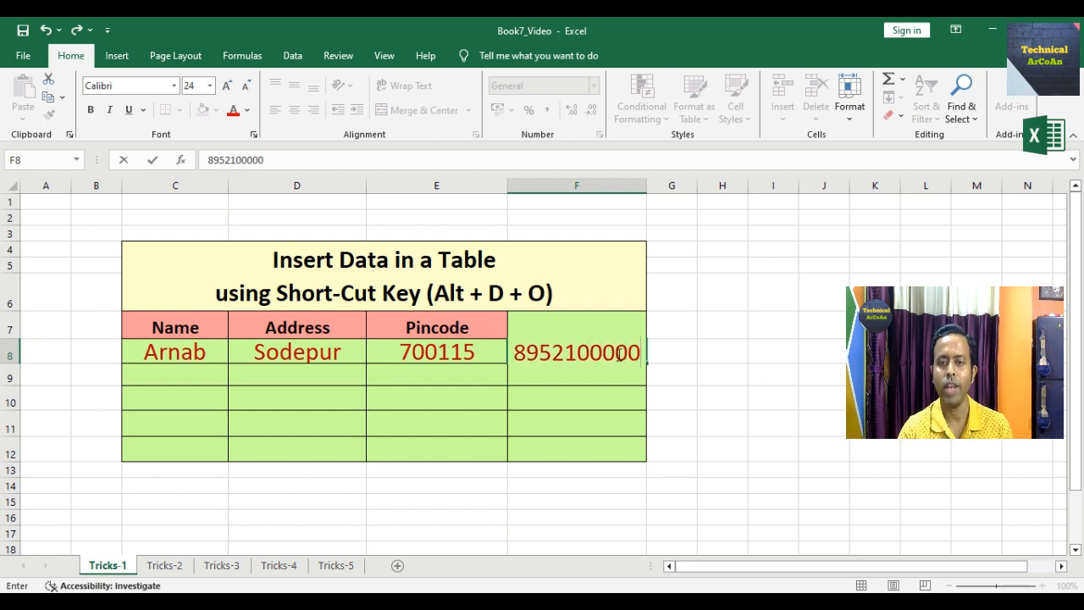
click(588, 400)
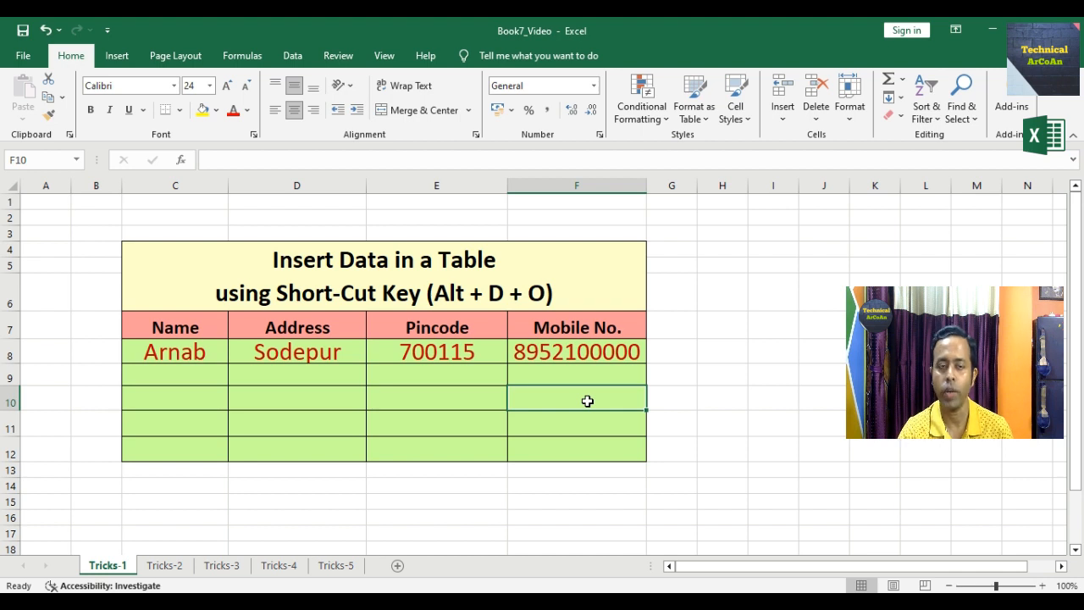
- Clear C8:F8, then open the data form for C7:F12 using row 7 as column labels
drag(140, 354, 562, 356)
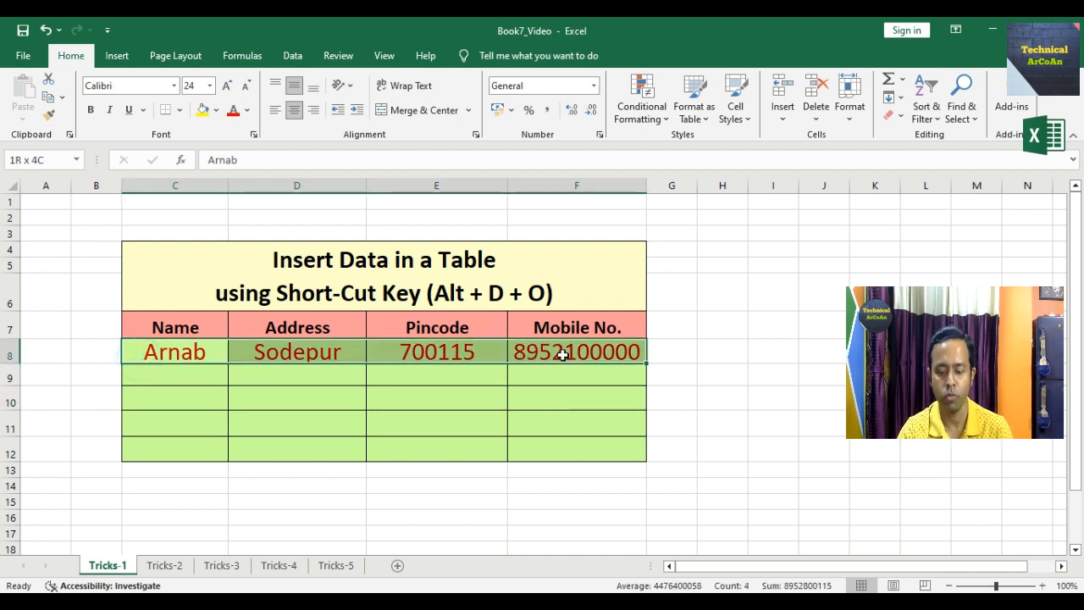
key(Delete)
click(148, 325)
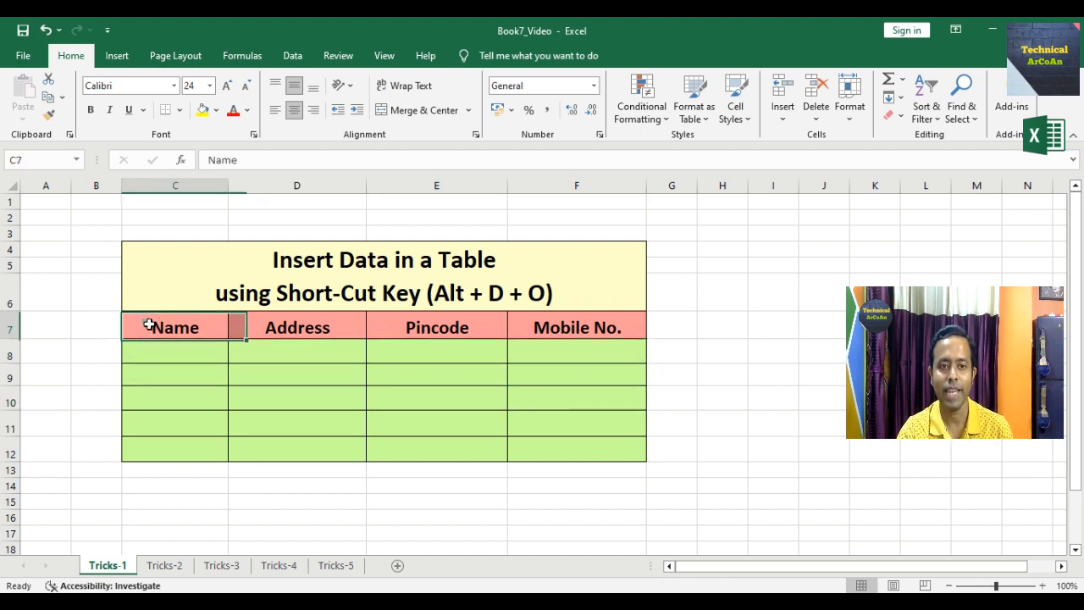
drag(148, 325, 563, 440)
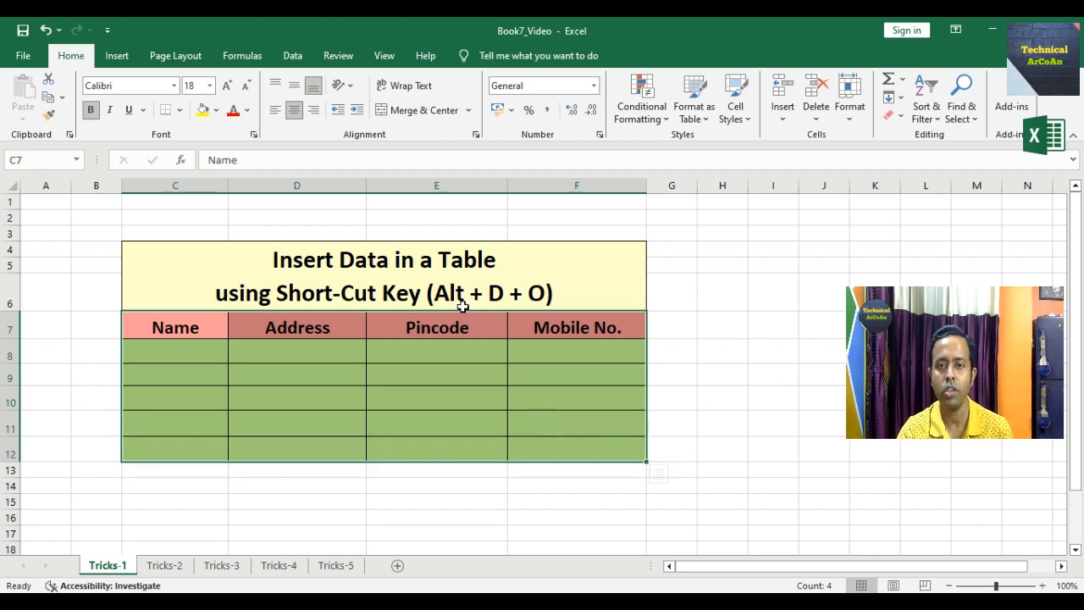
key(alt+d)
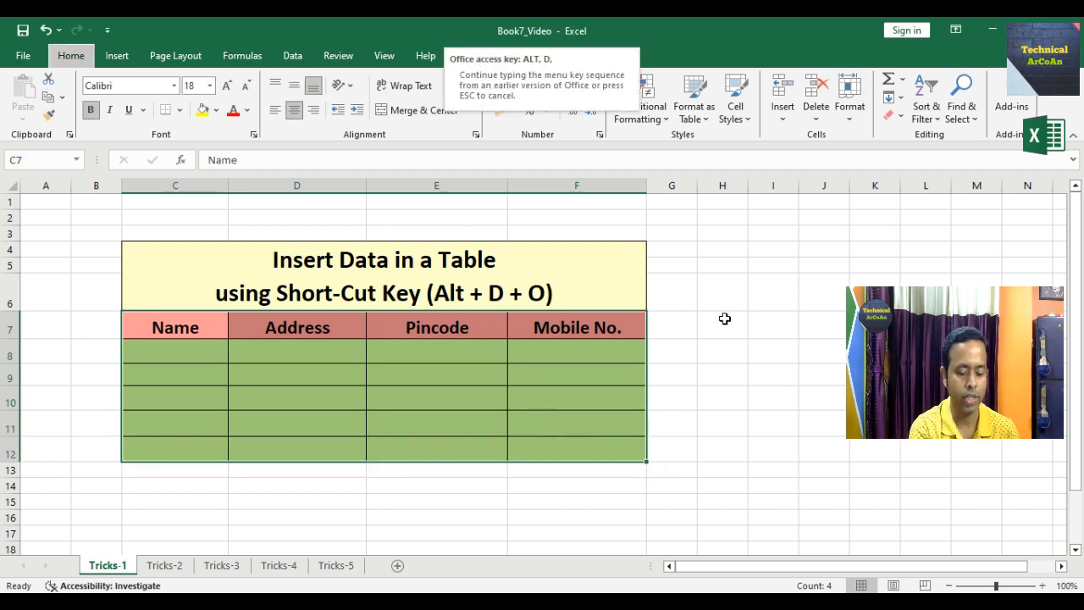
key(o)
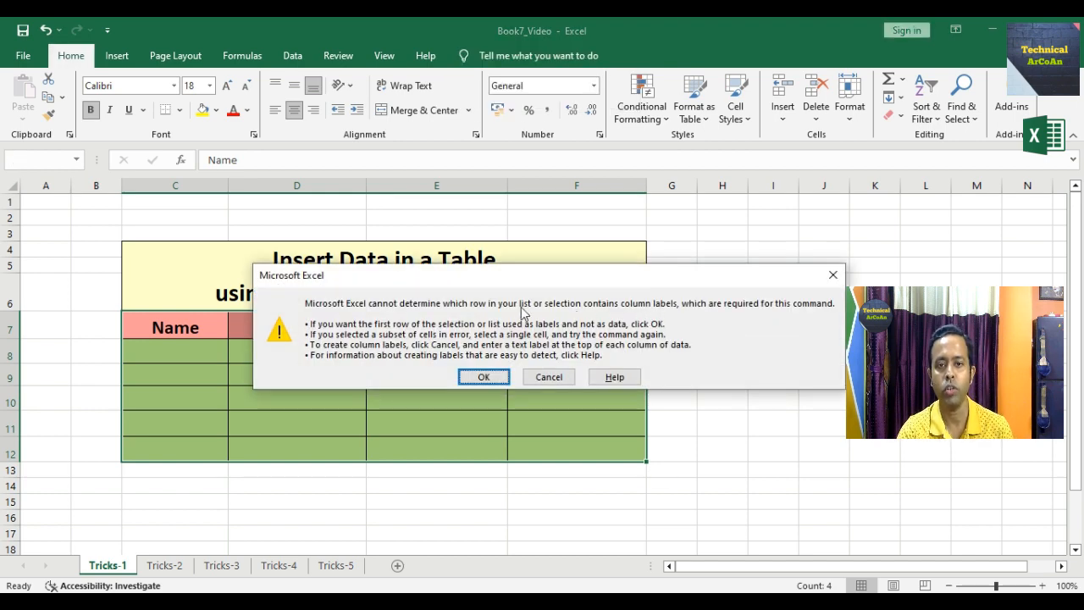
click(484, 378)
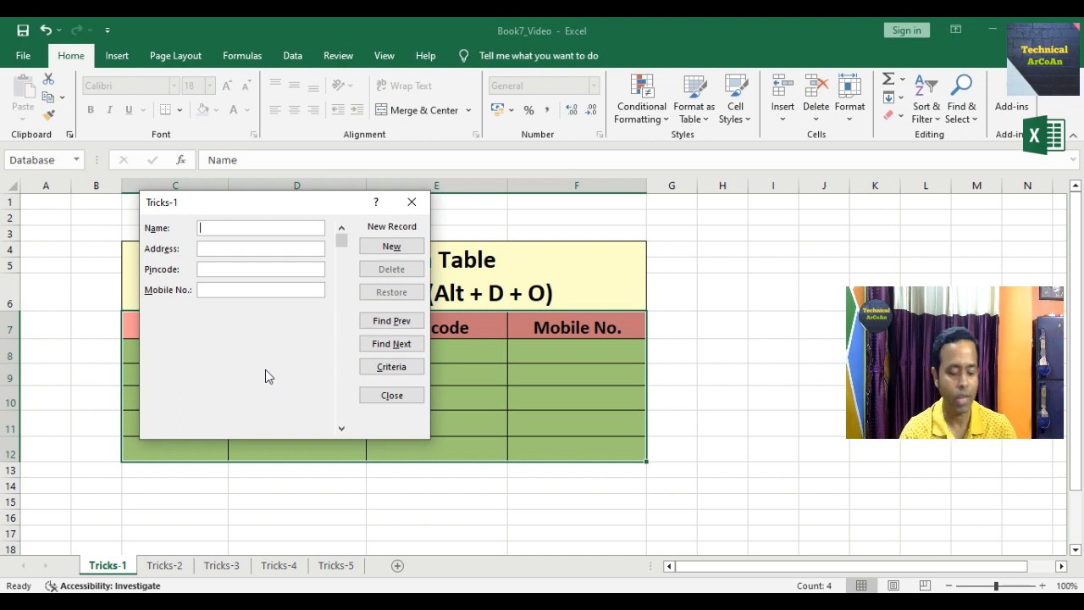
- Enter a person's name, address, pincode and mobile number in the data form and add it as row 8
text(Arnab)
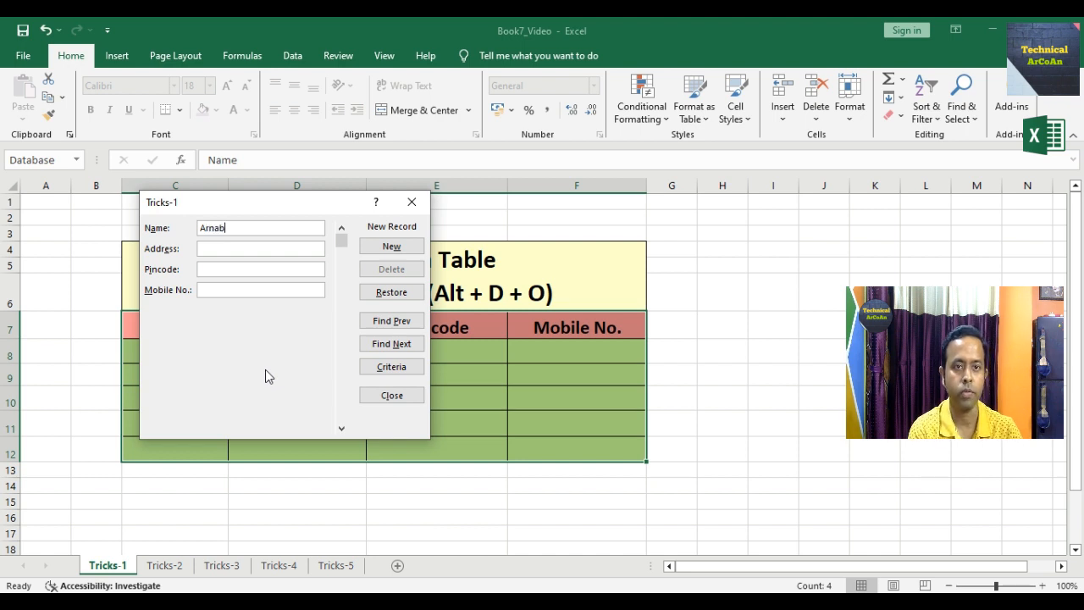
key(Tab)
text(Sodepur)
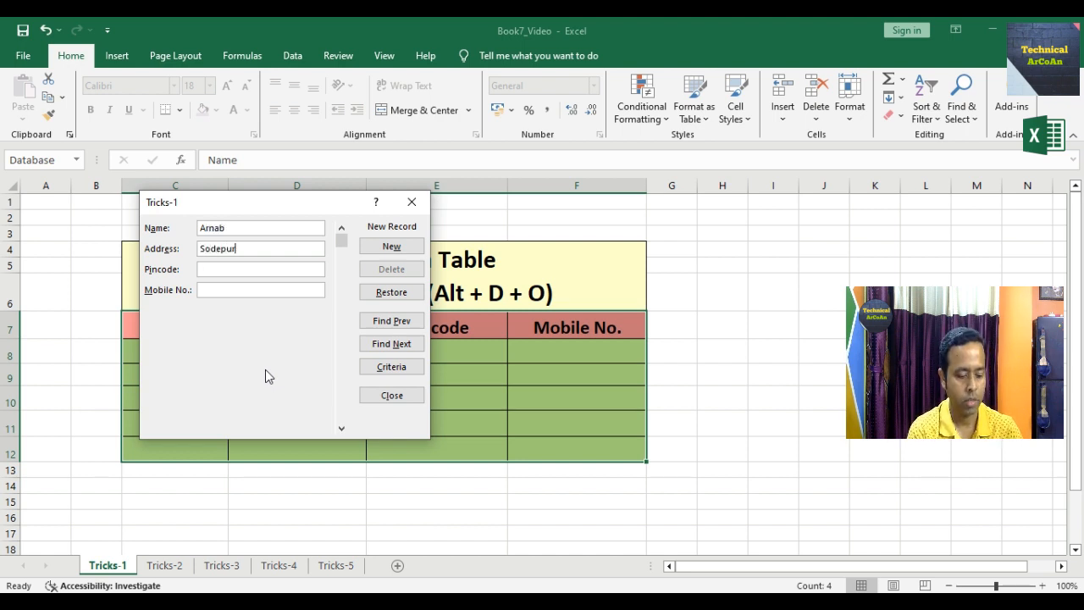
key(Tab)
text(700115)
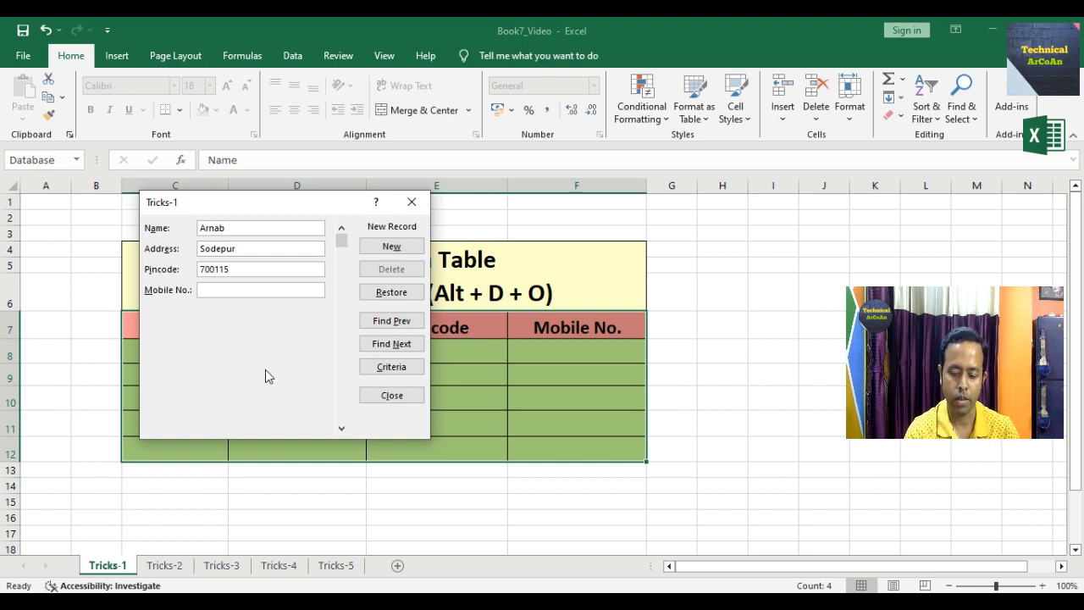
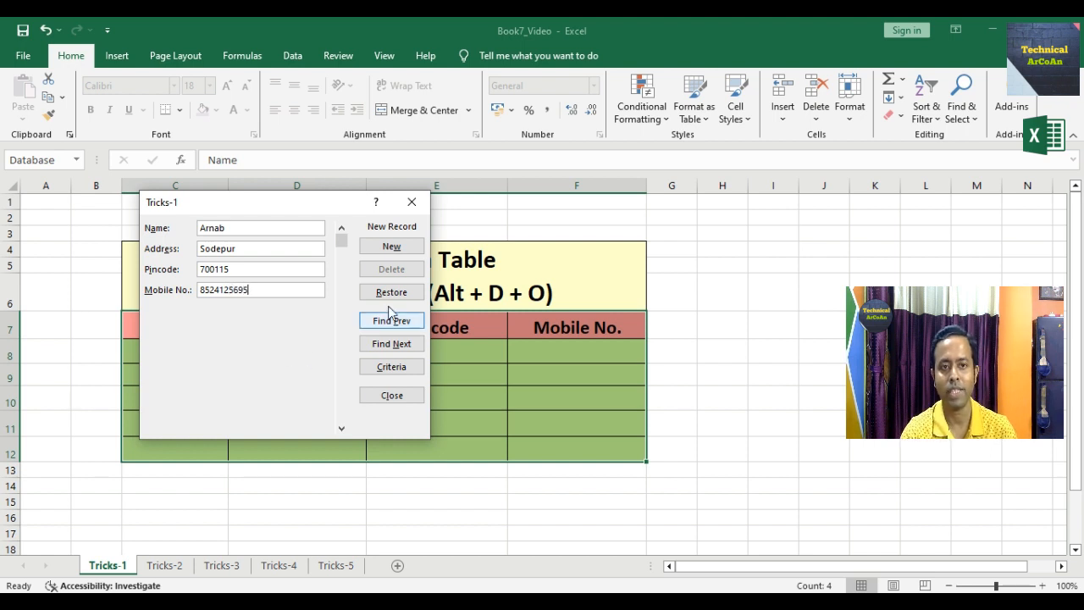
click(391, 247)
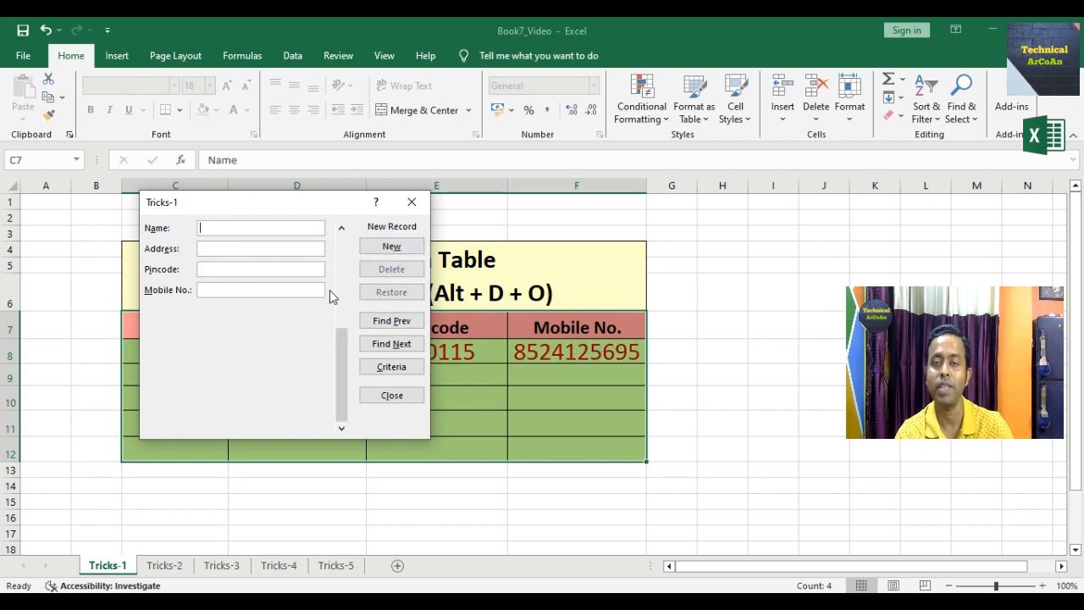
- Fill the data form with a second person's name, address, pincode and mobile number and add it as row 9
click(228, 230)
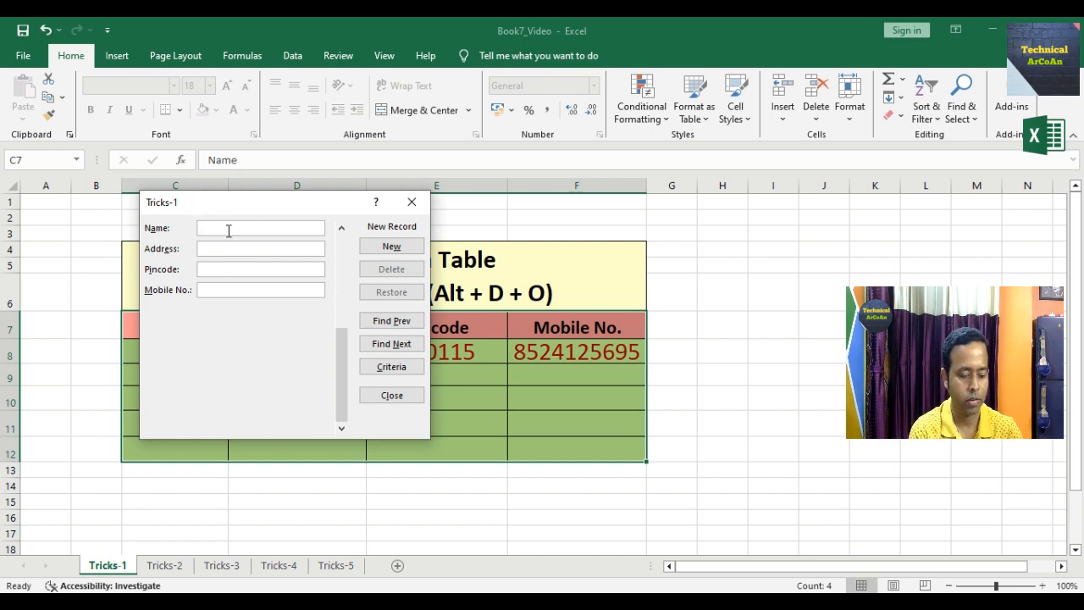
text(Arun)
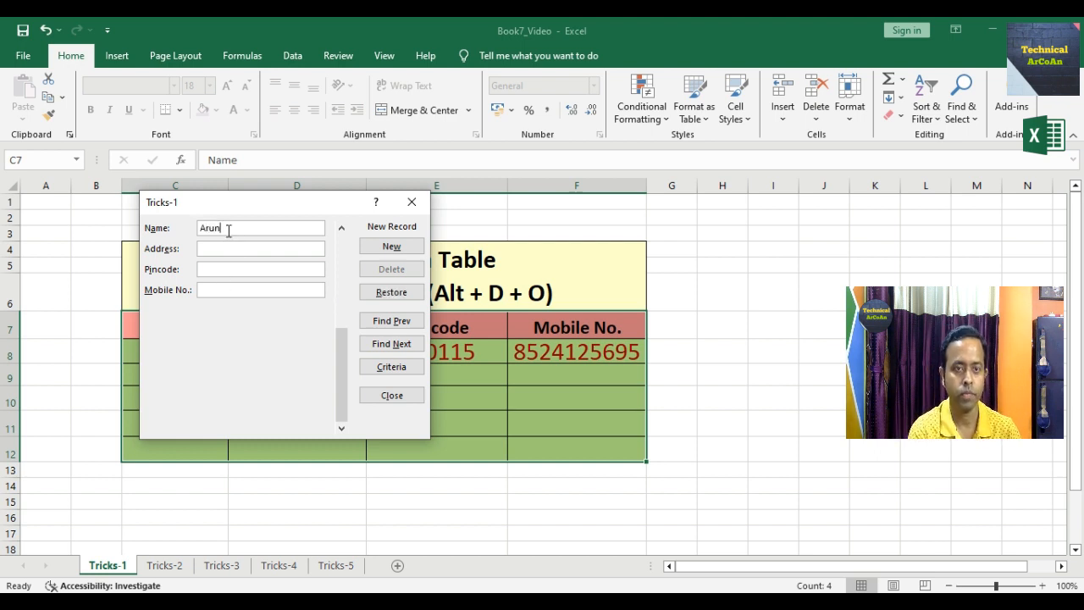
text(Dum Dum)
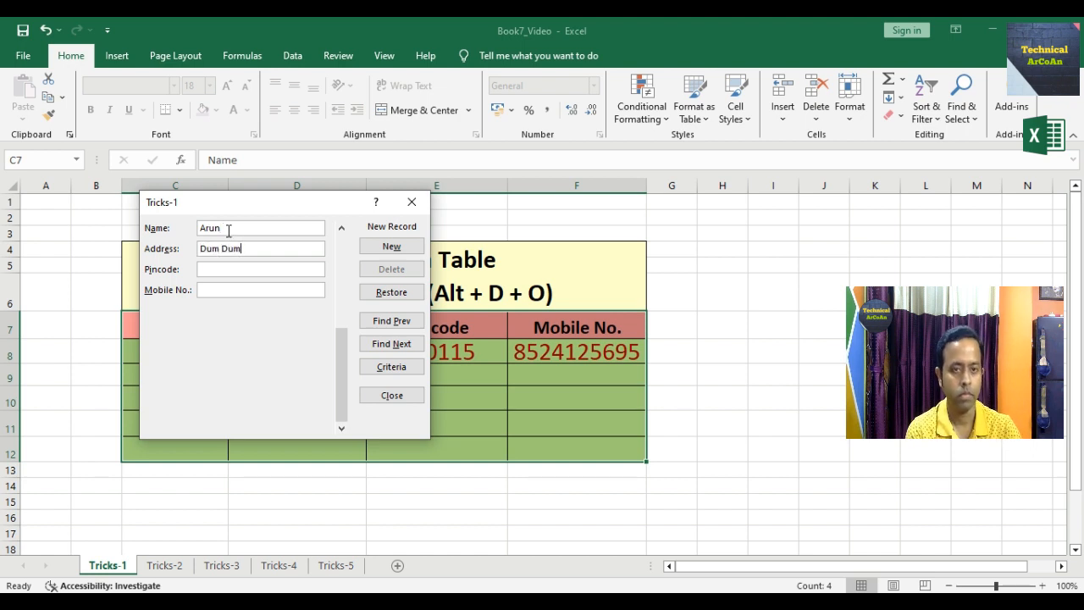
text(70)
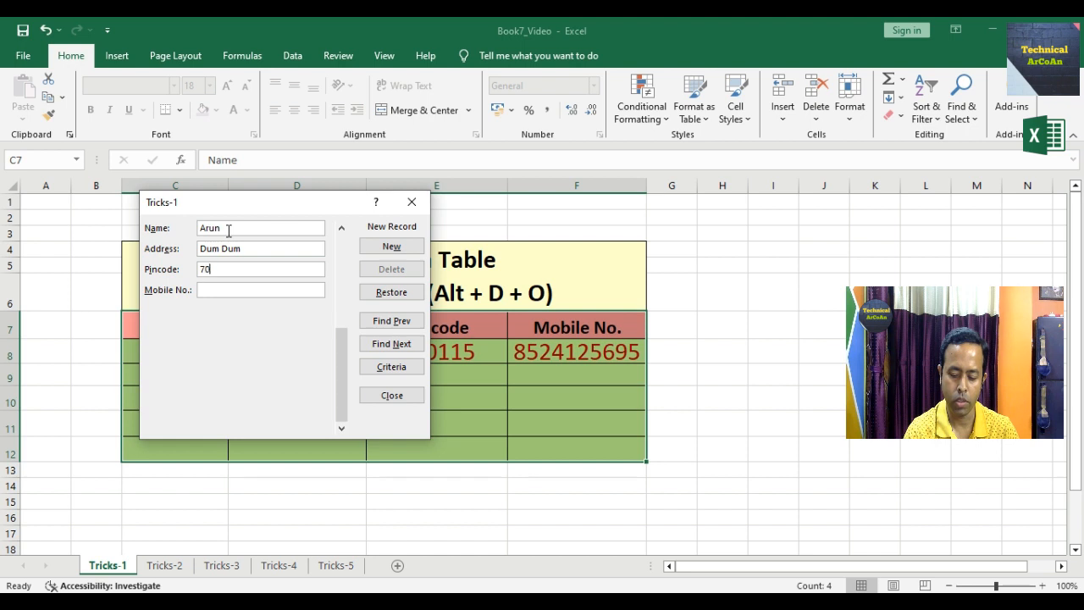
text(0110)
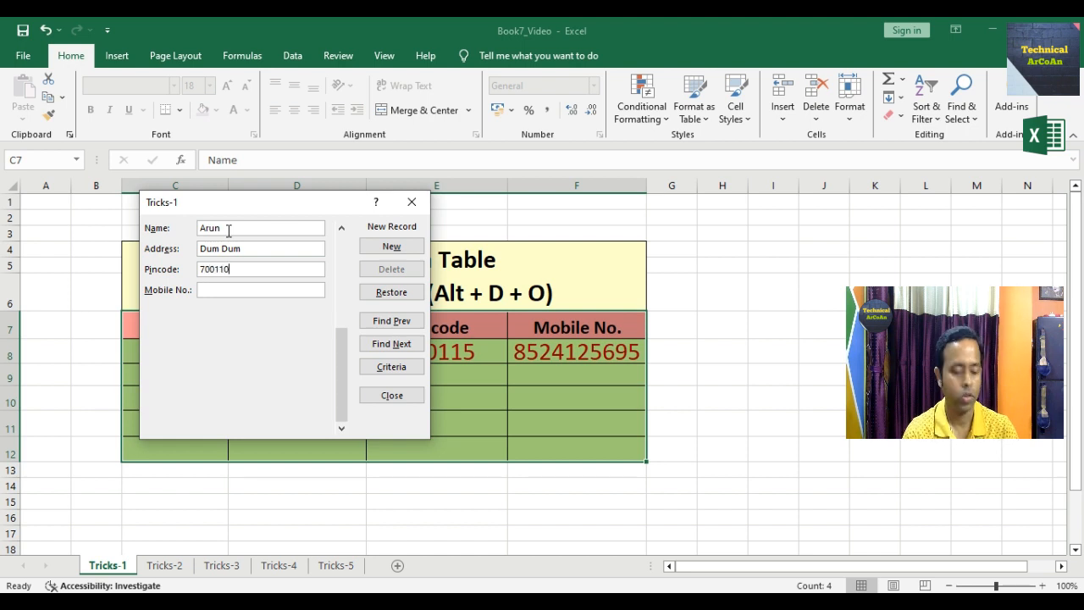
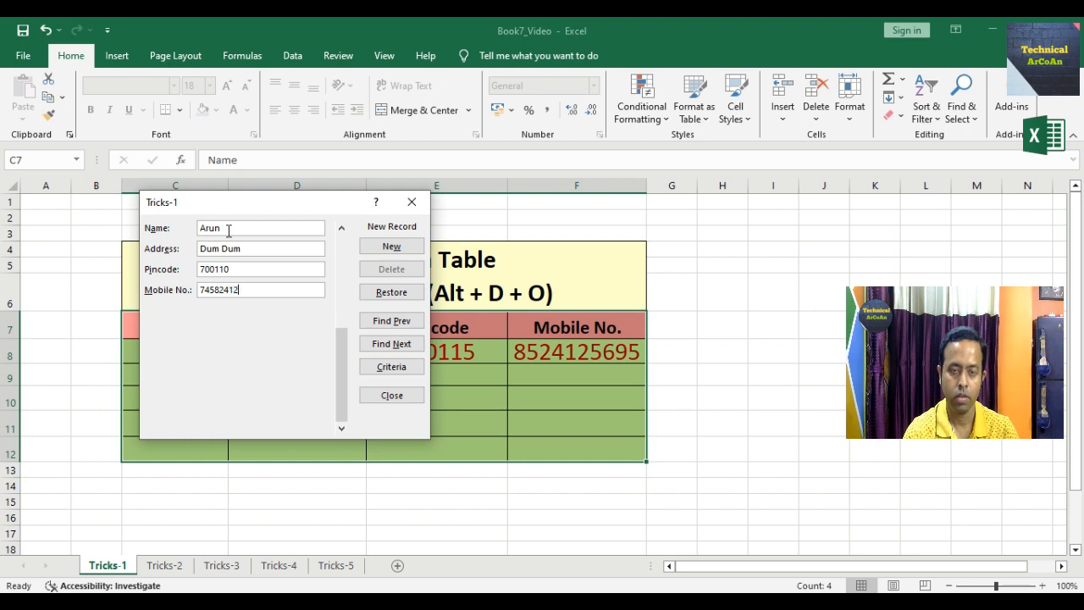
click(388, 247)
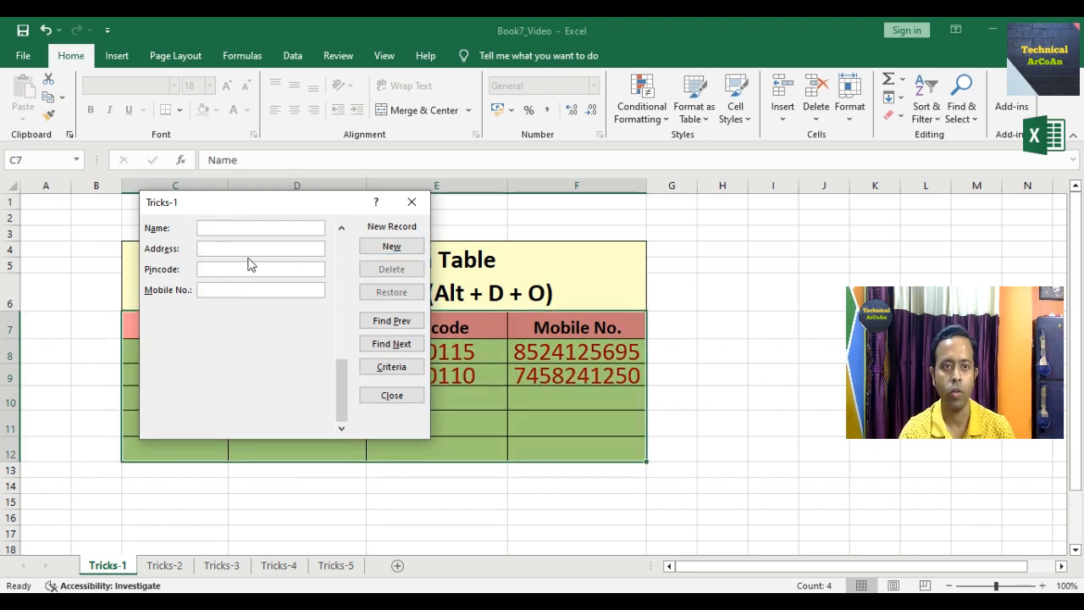
- Enter a third person's name, address, pincode and mobile number in the data form and add it
text(Suman)
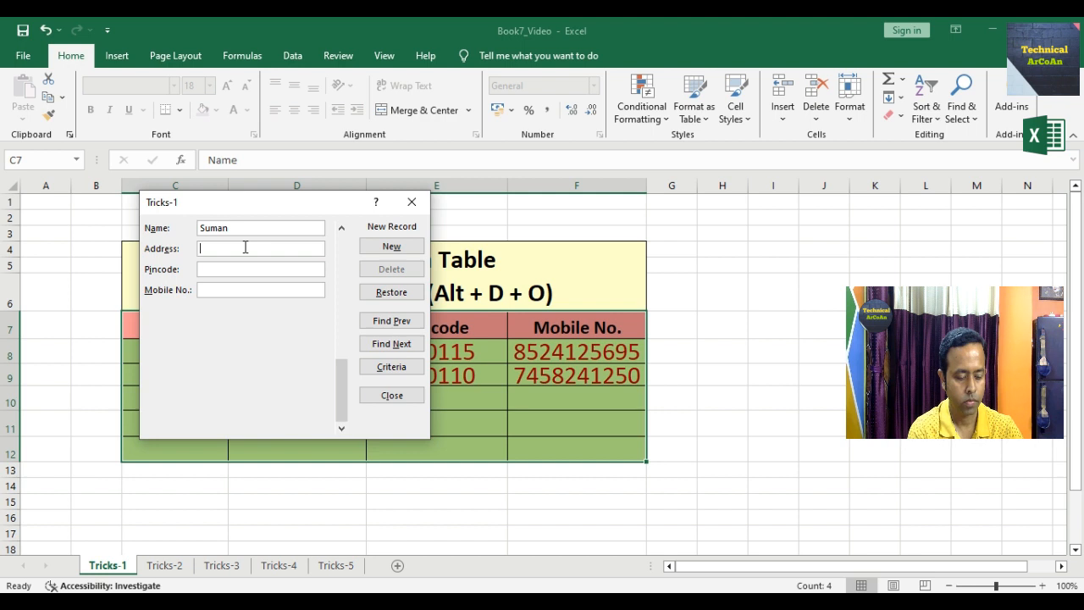
text(Bi)
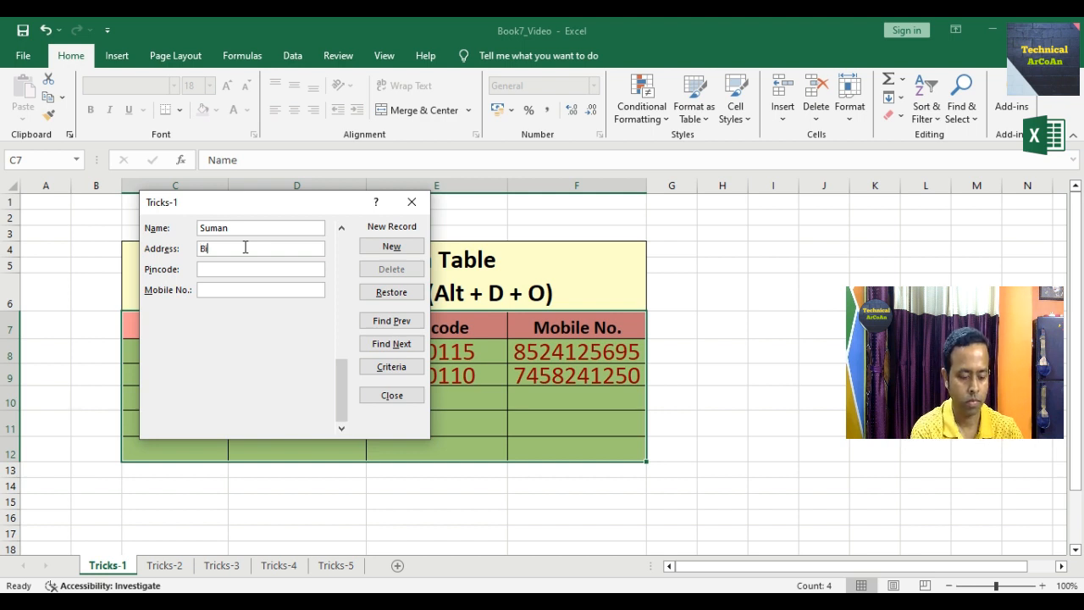
text(dhan Nagar)
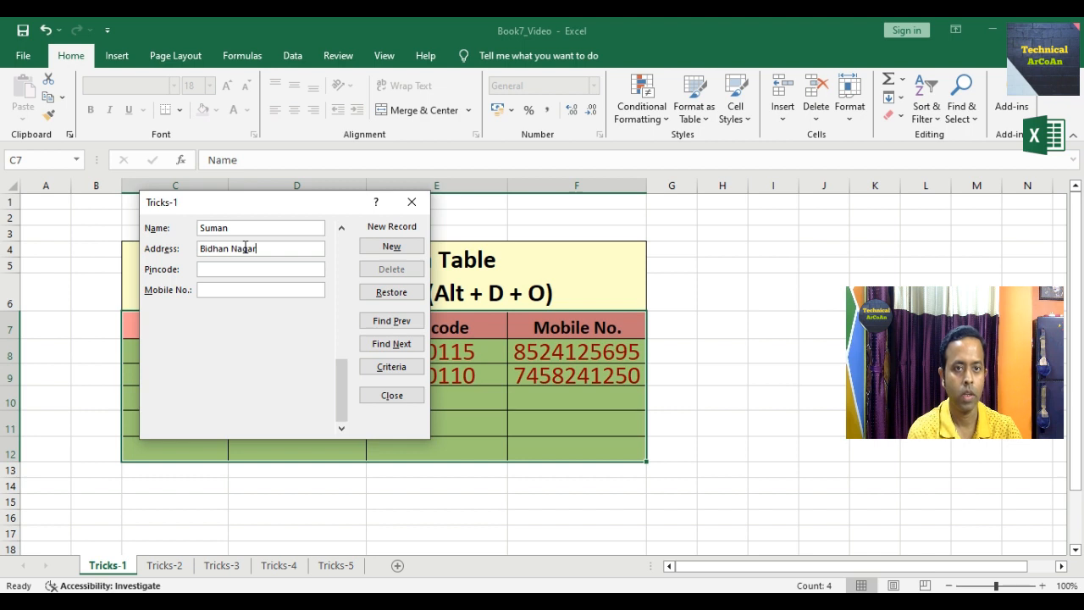
key(Tab)
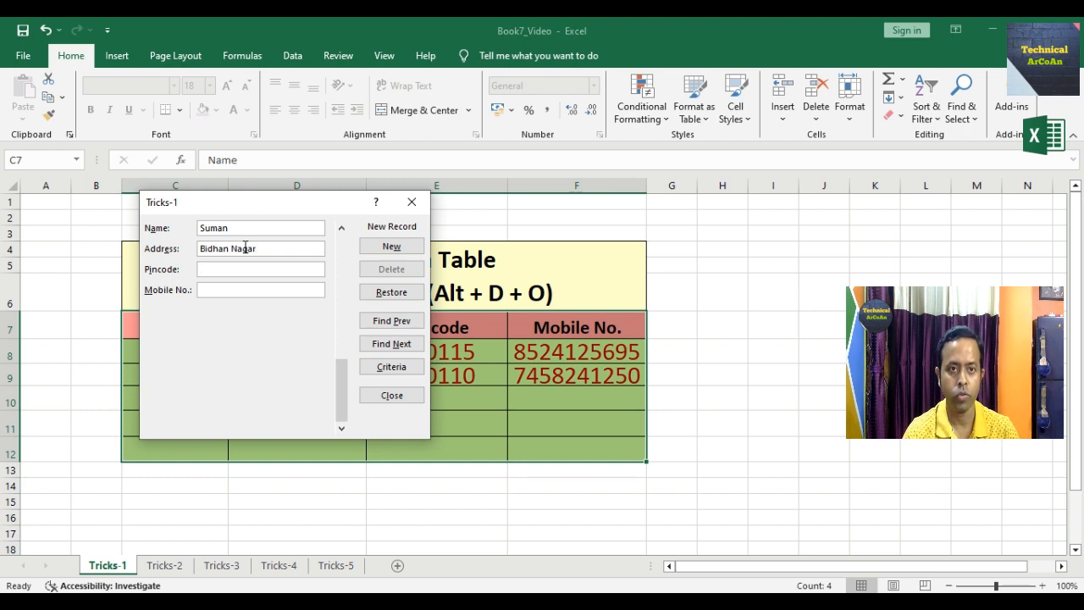
text(70)
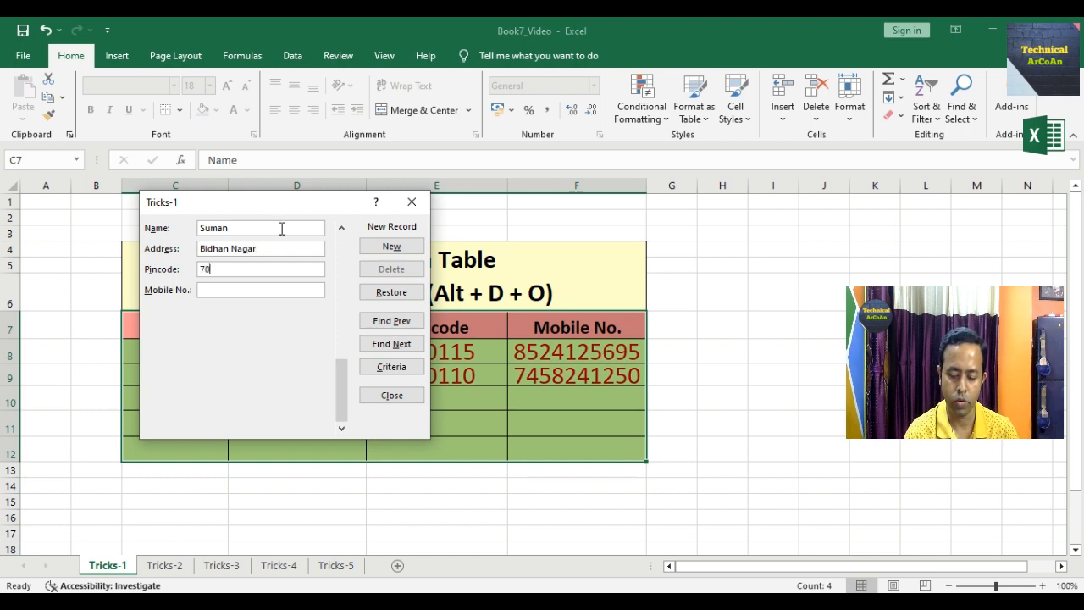
text(0001)
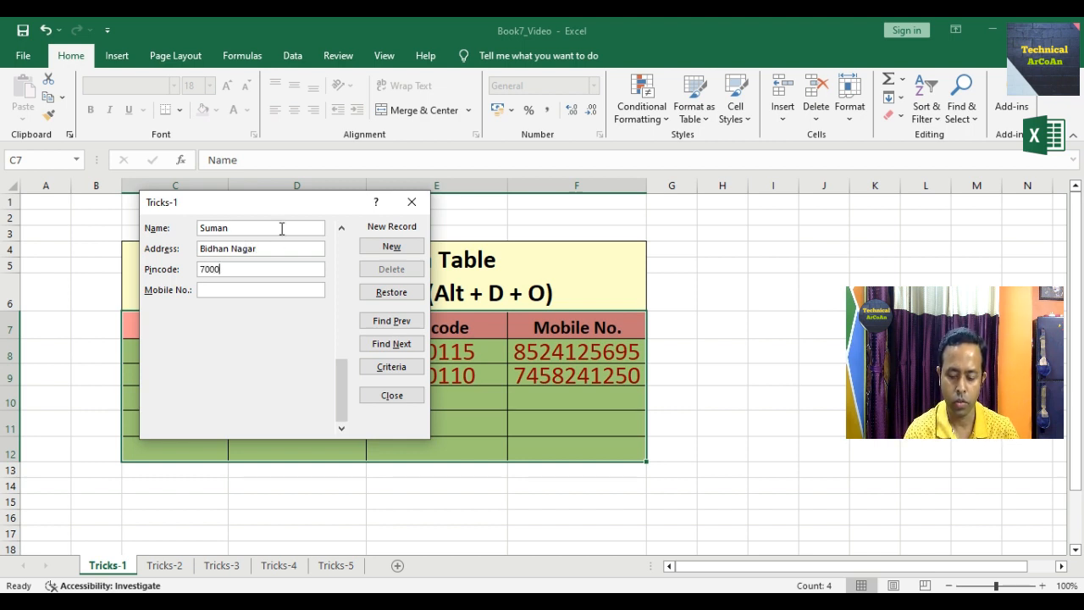
click(260, 290)
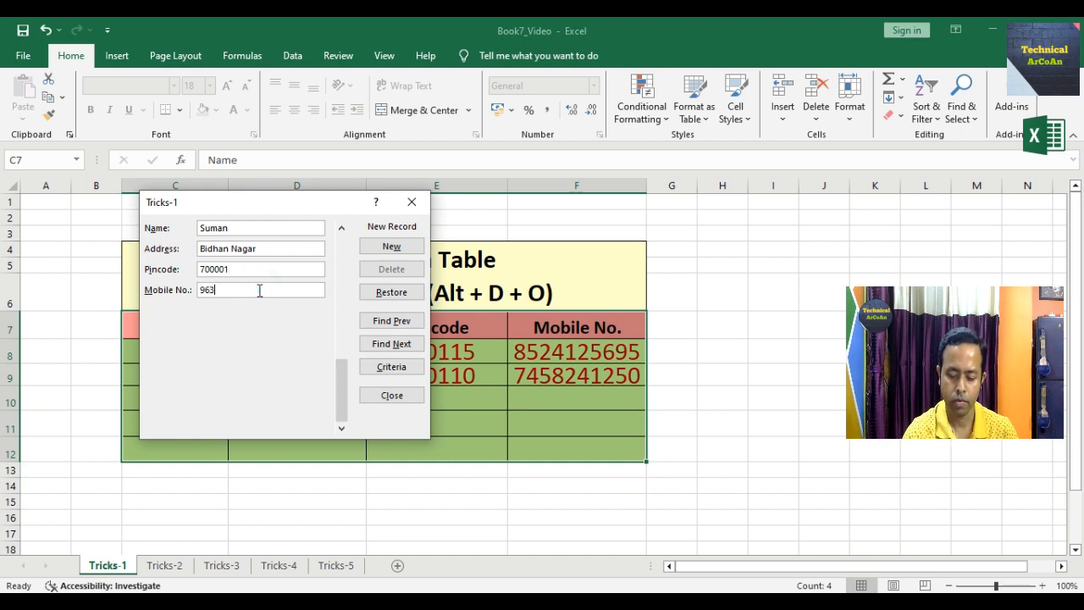
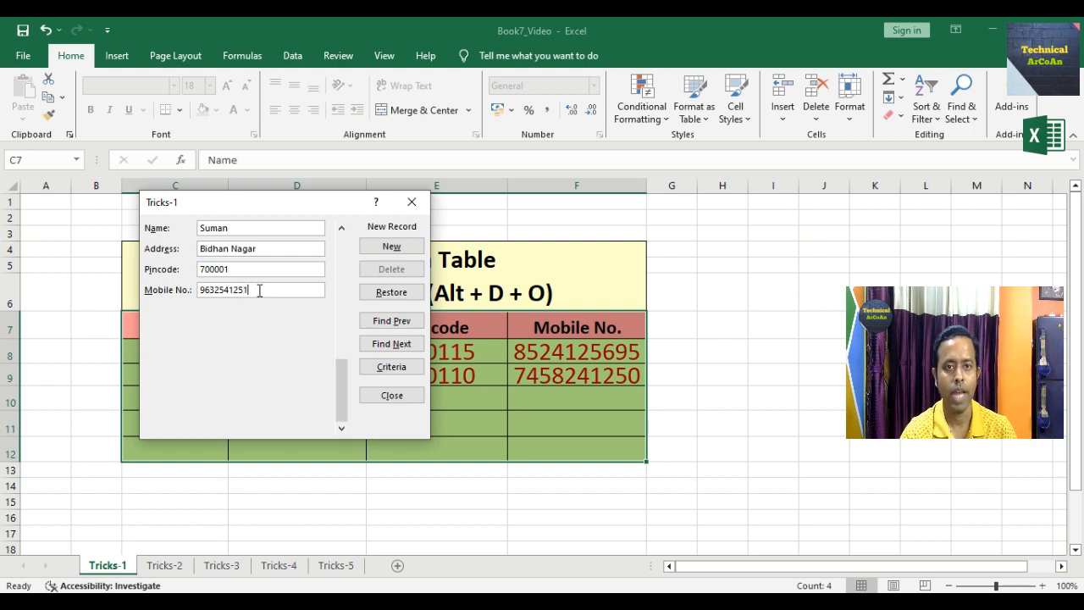
click(392, 246)
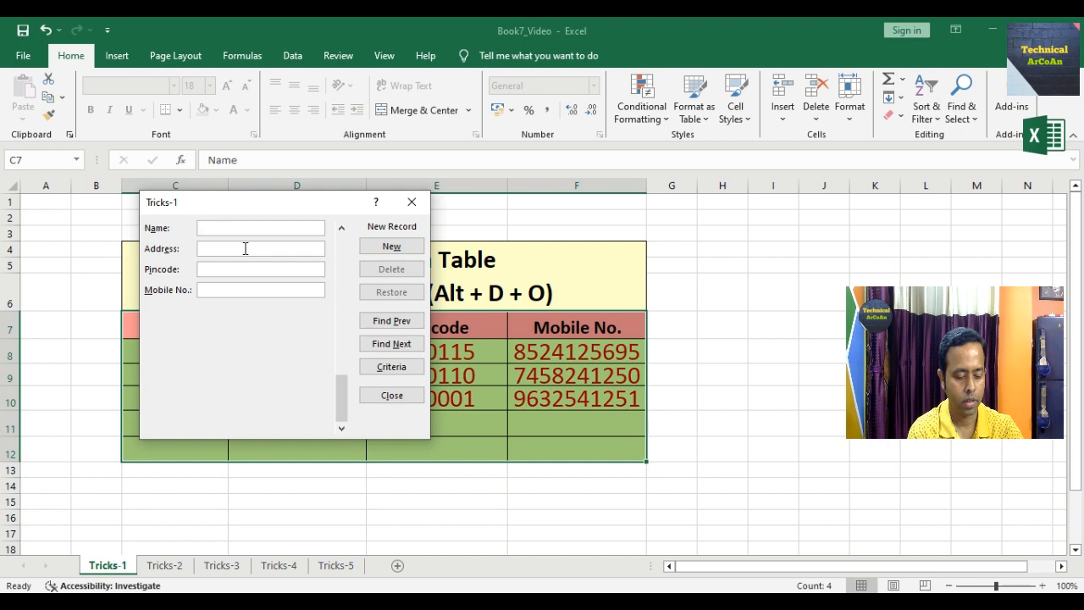
- Add a fourth person's name, address, pincode and mobile number as row 11 via the data form
text(Deep)
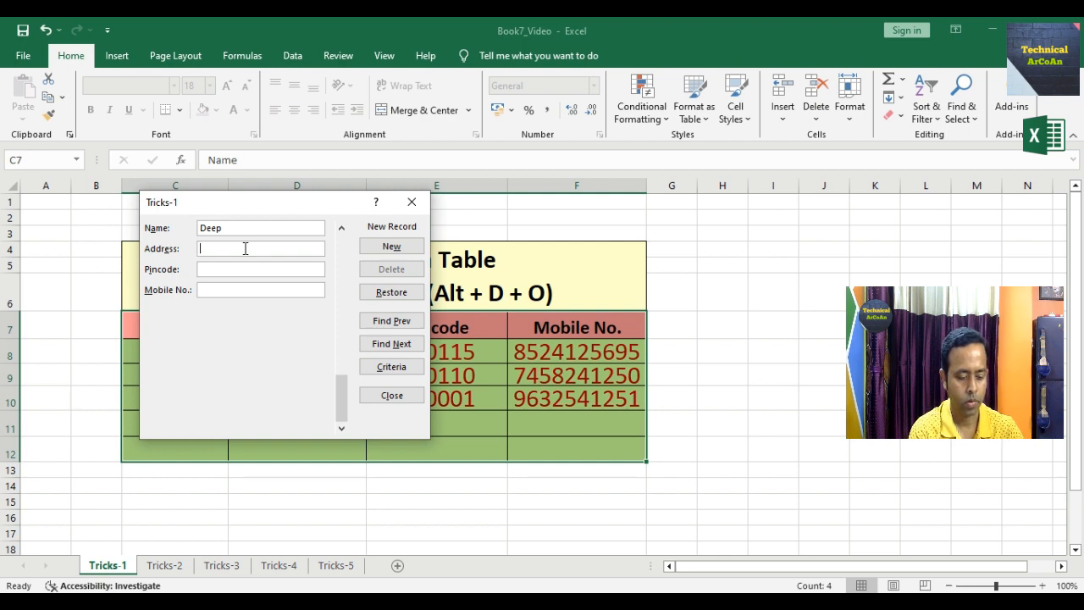
text(A)
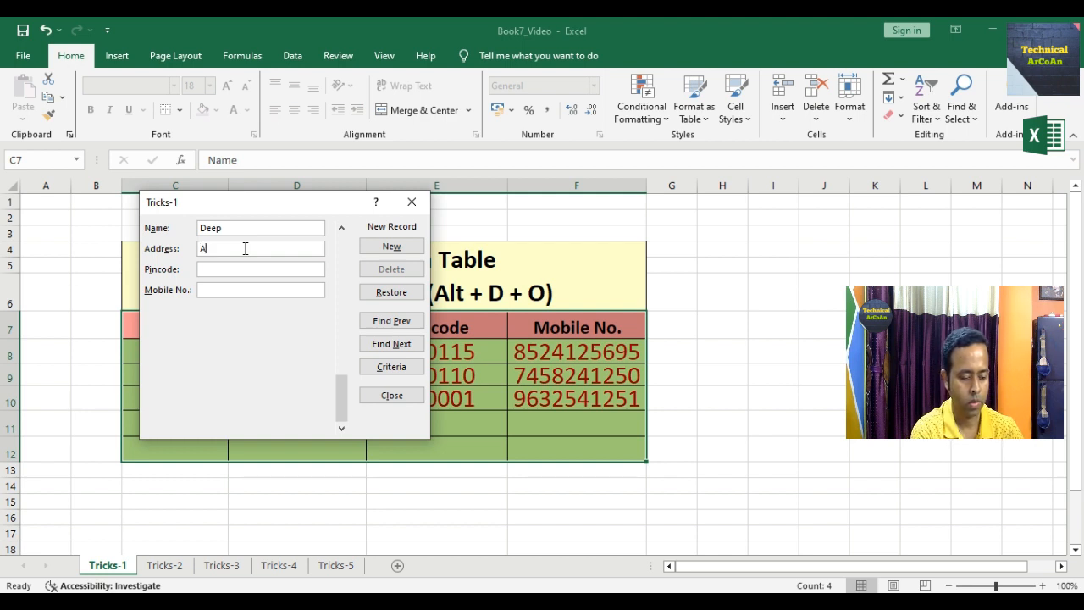
text(garpara)
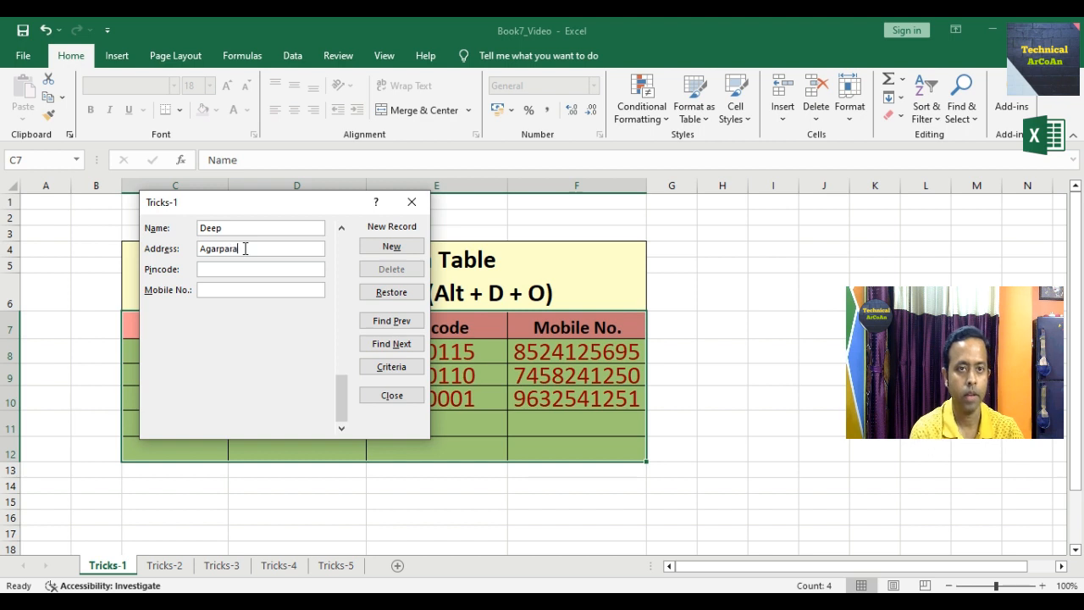
key(Tab)
text(7)
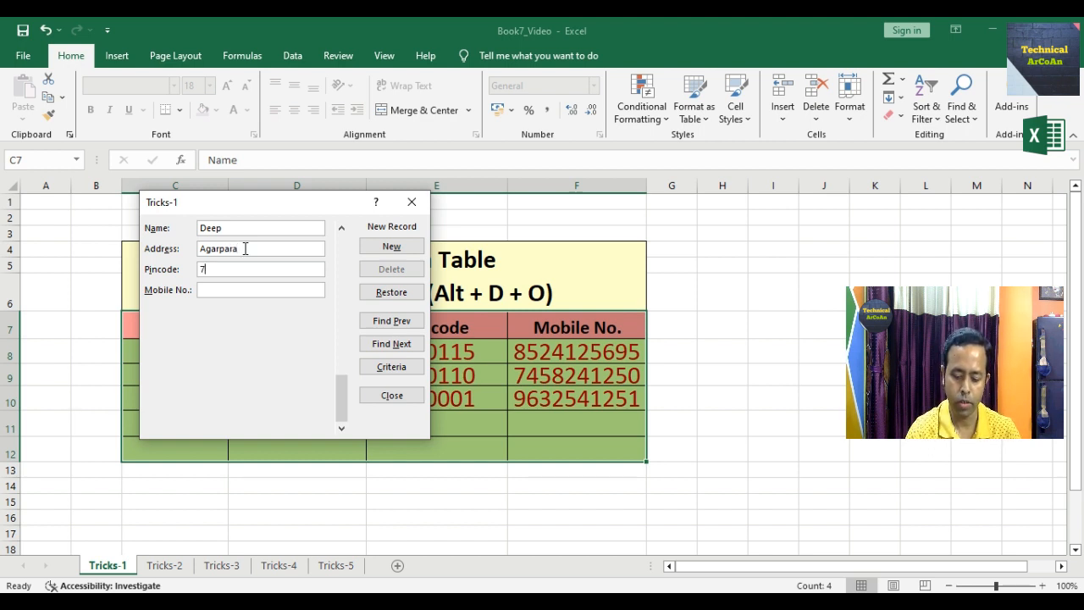
text(00117)
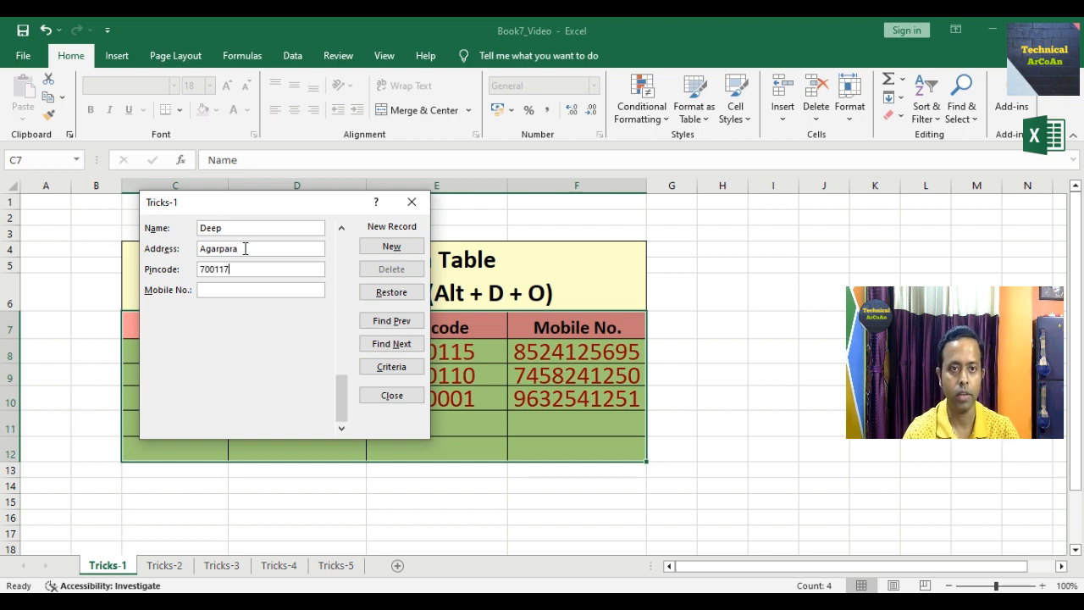
click(250, 290)
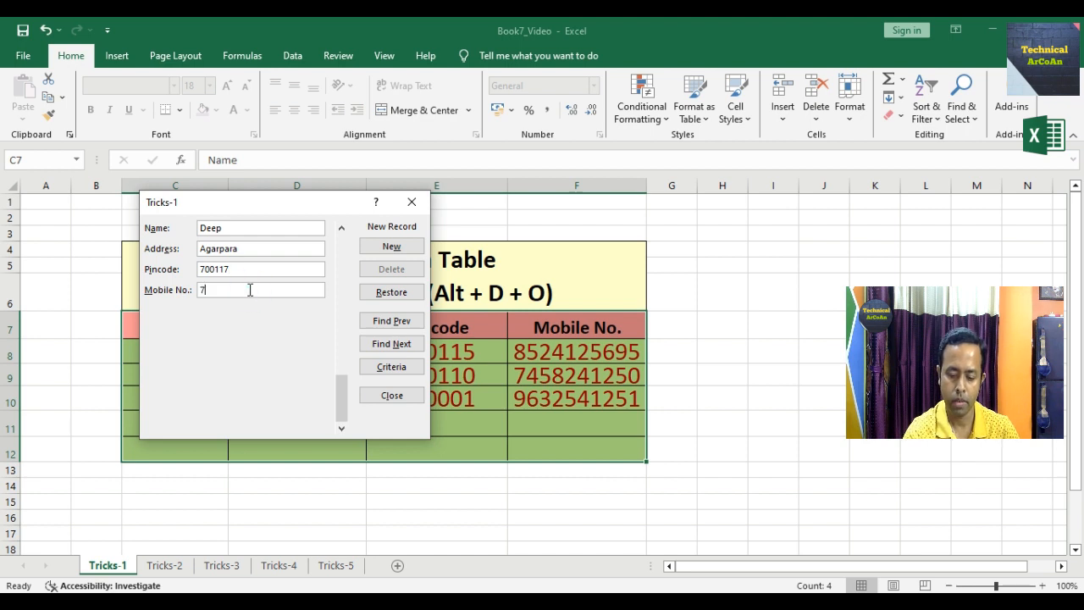
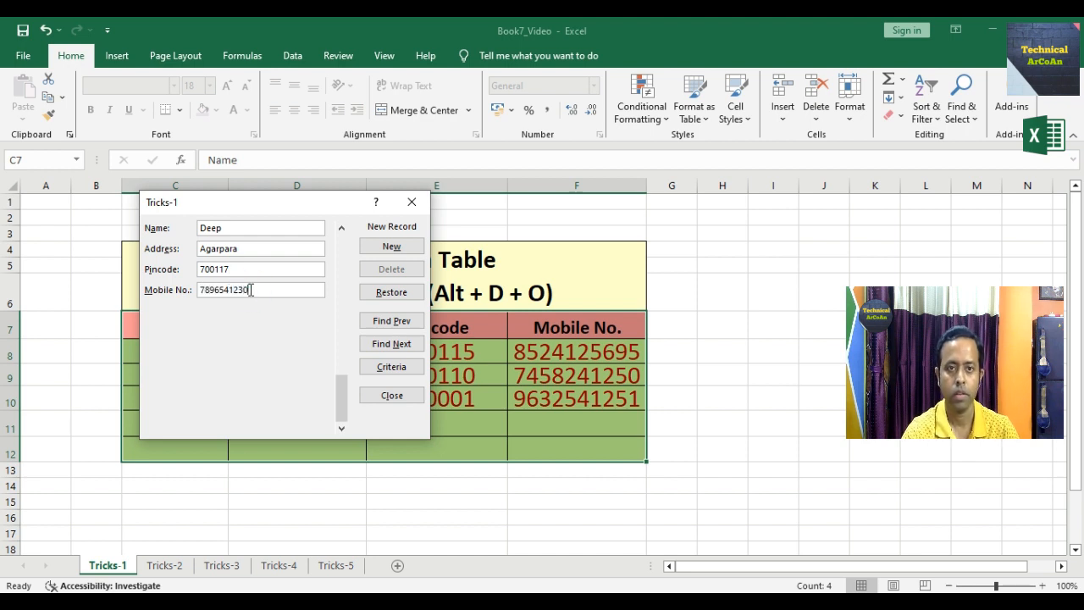
click(394, 246)
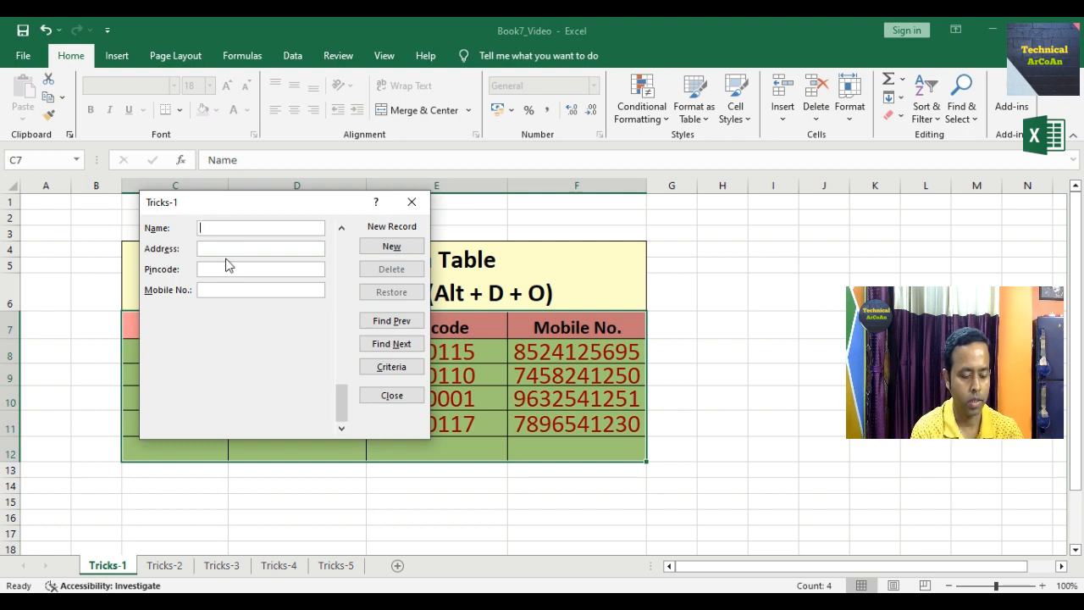
- Add a fifth person's name, address, pincode and mobile number as row 12 via the data form
text(Tony)
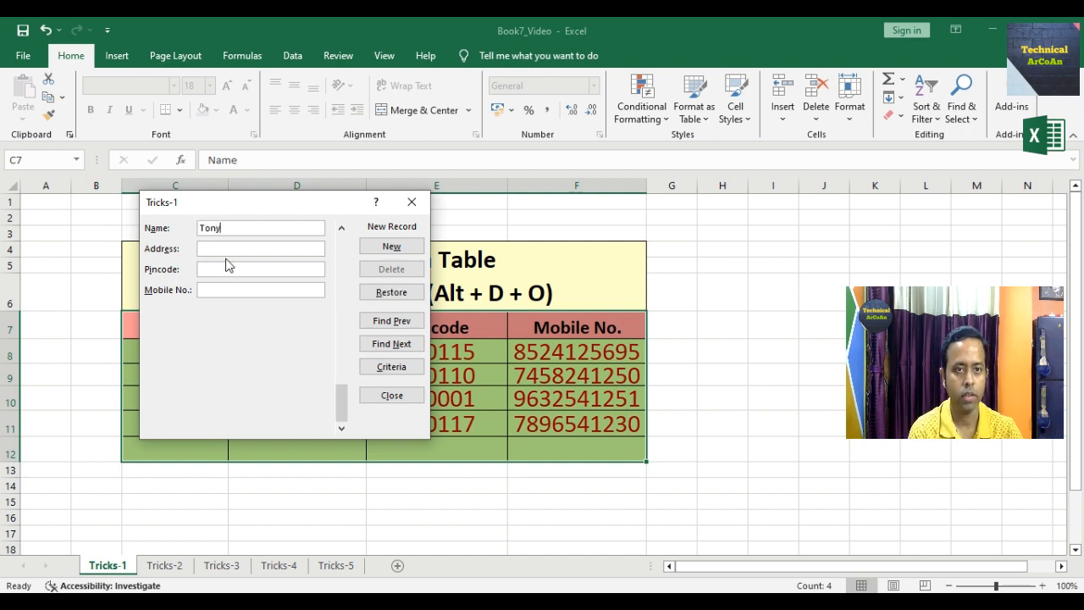
key(Tab)
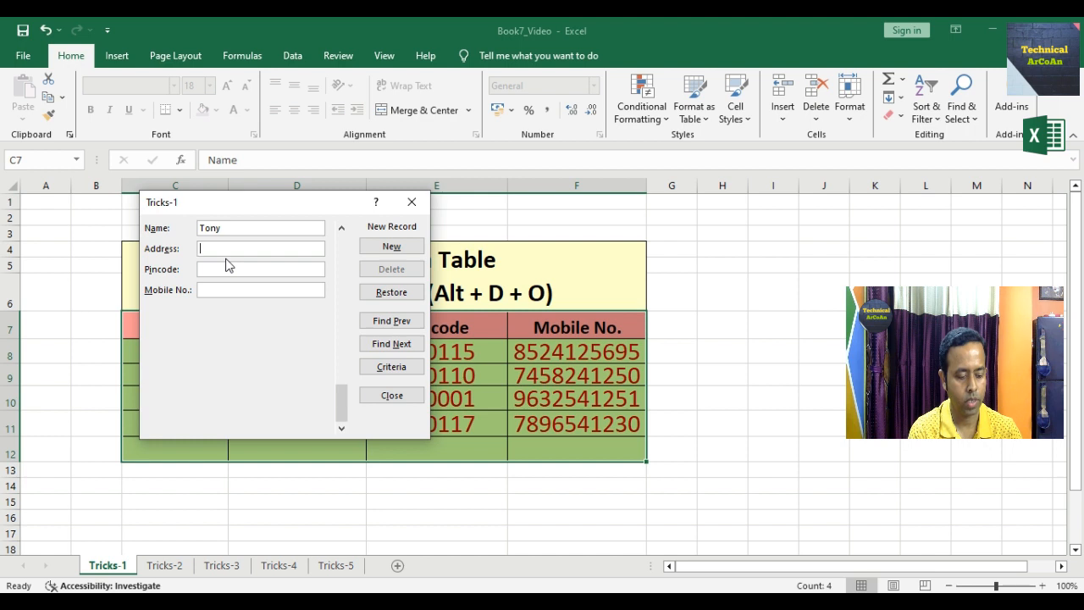
text(Nager)
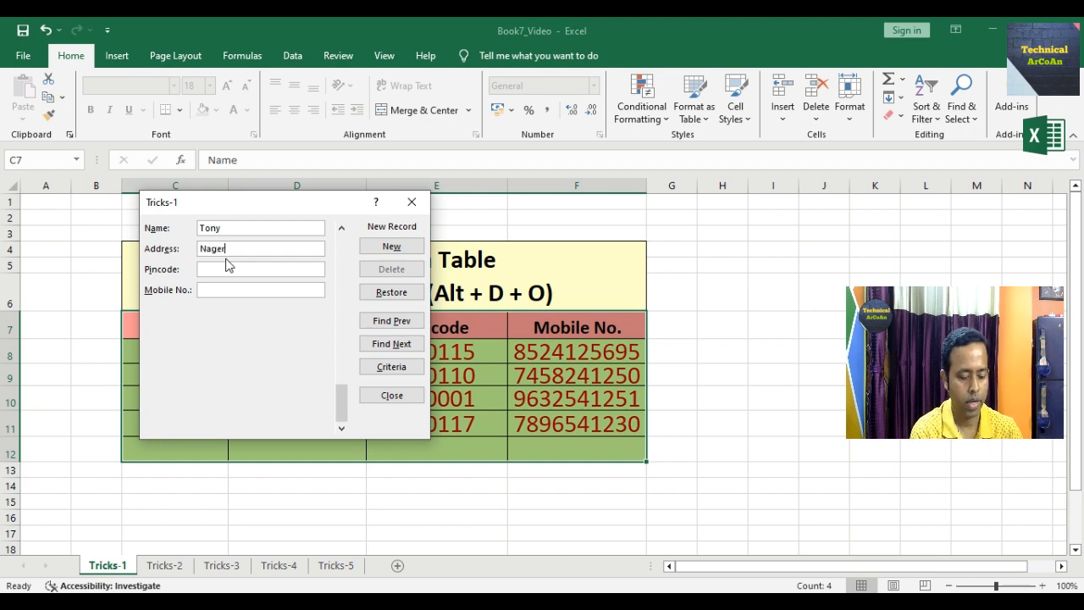
text( Bazar)
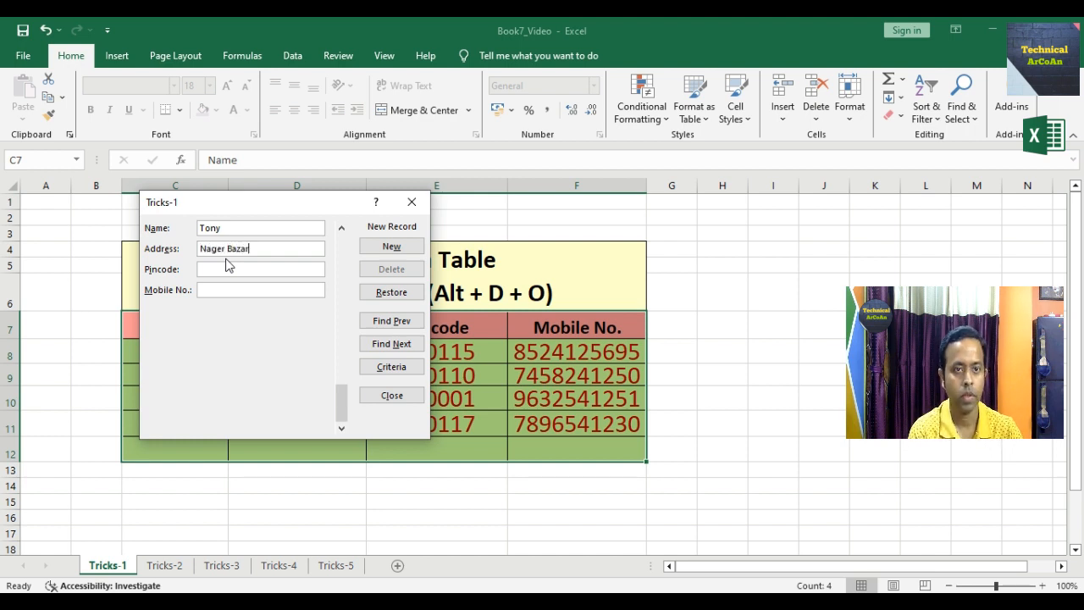
key(Tab)
text(7)
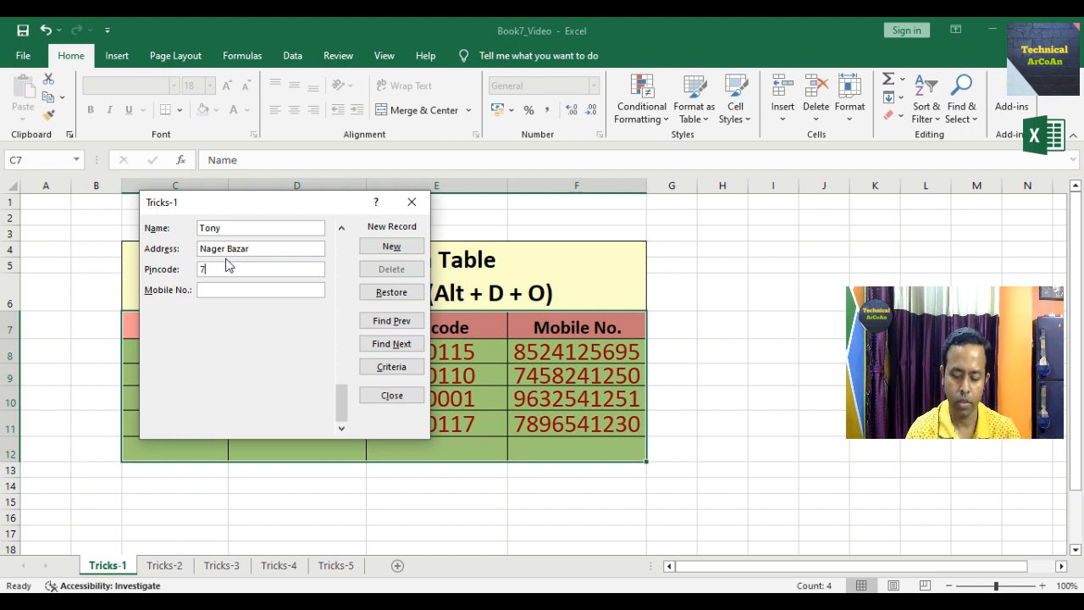
text(00112)
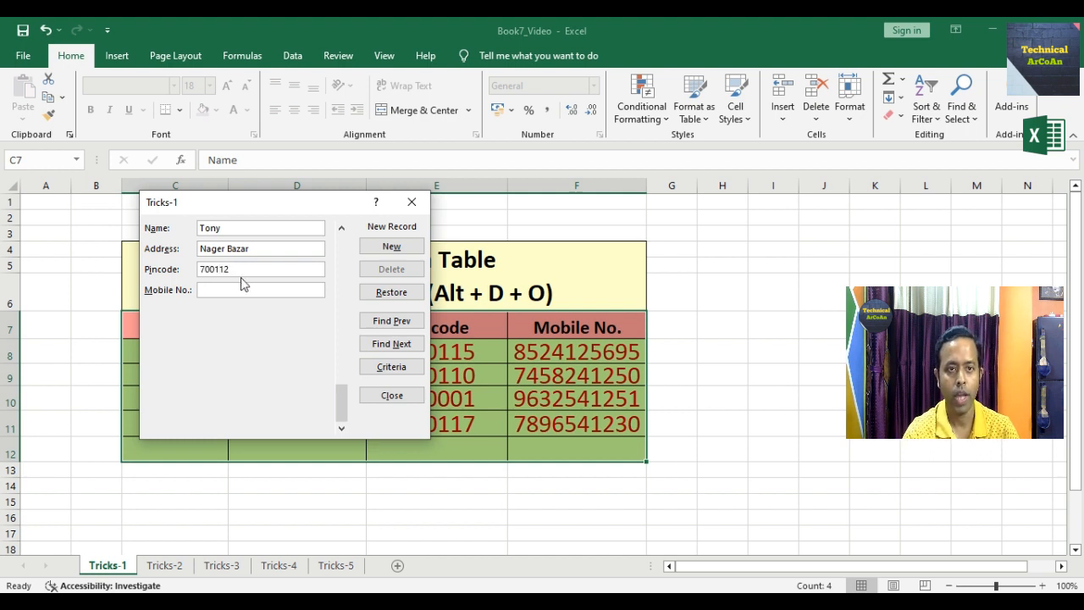
click(255, 291)
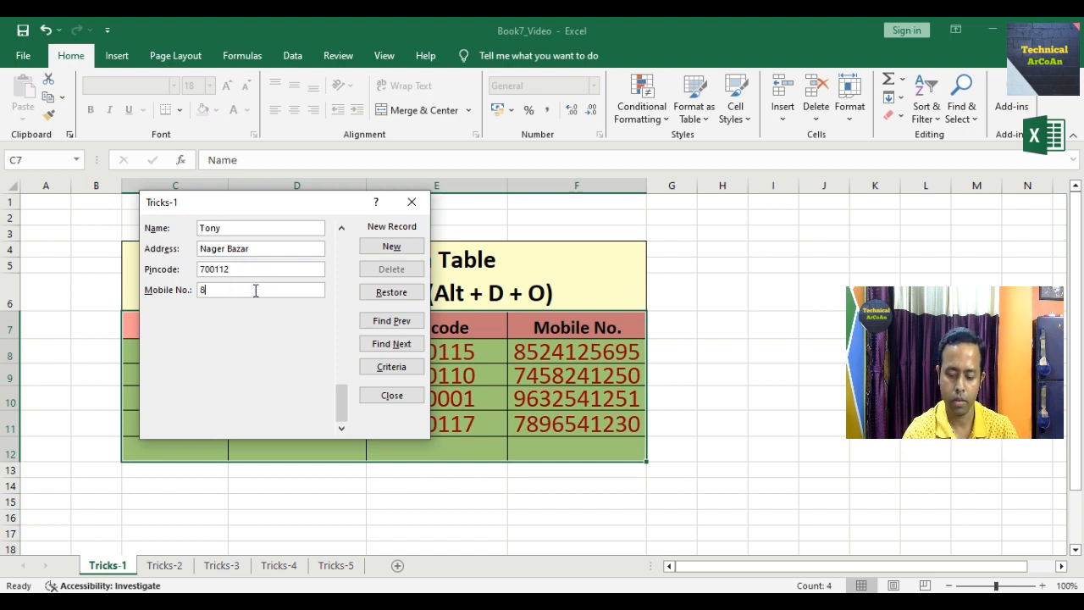
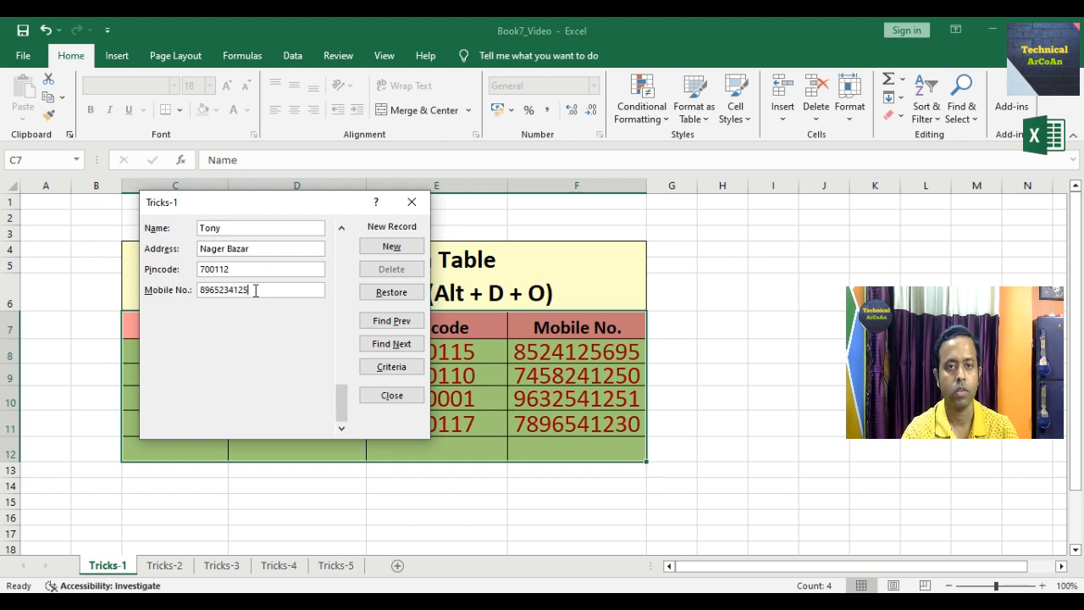
click(392, 247)
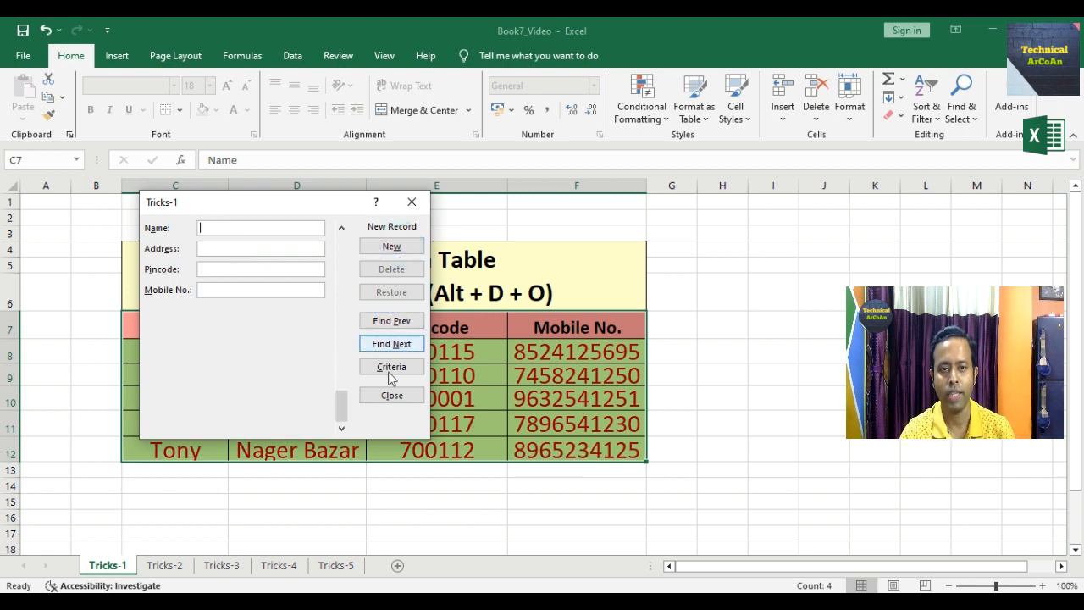
- Close the data form and switch to the Tricks-2 sheet
click(391, 395)
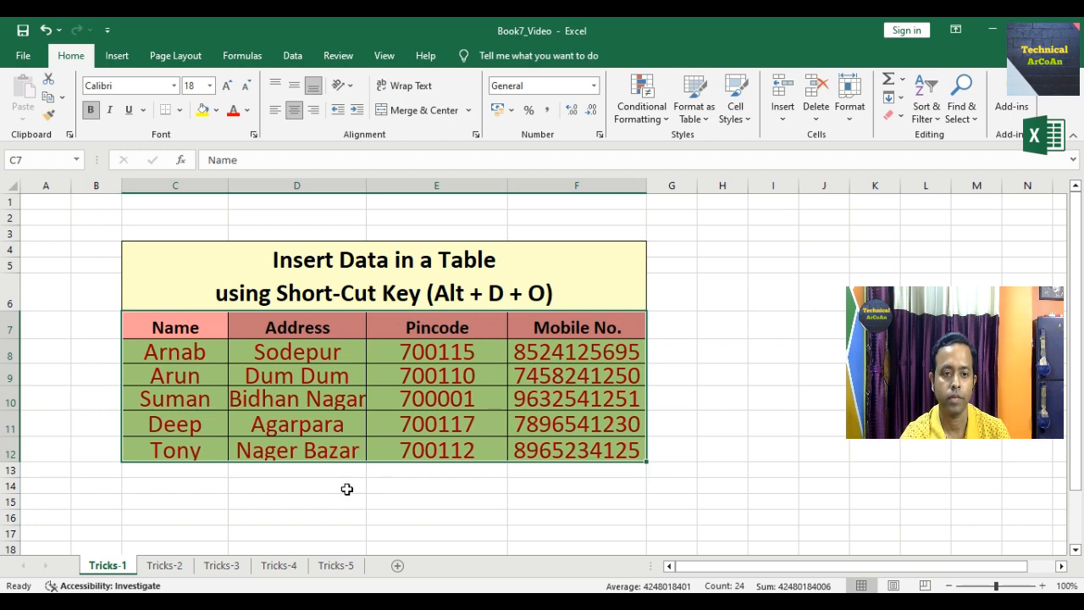
click(177, 568)
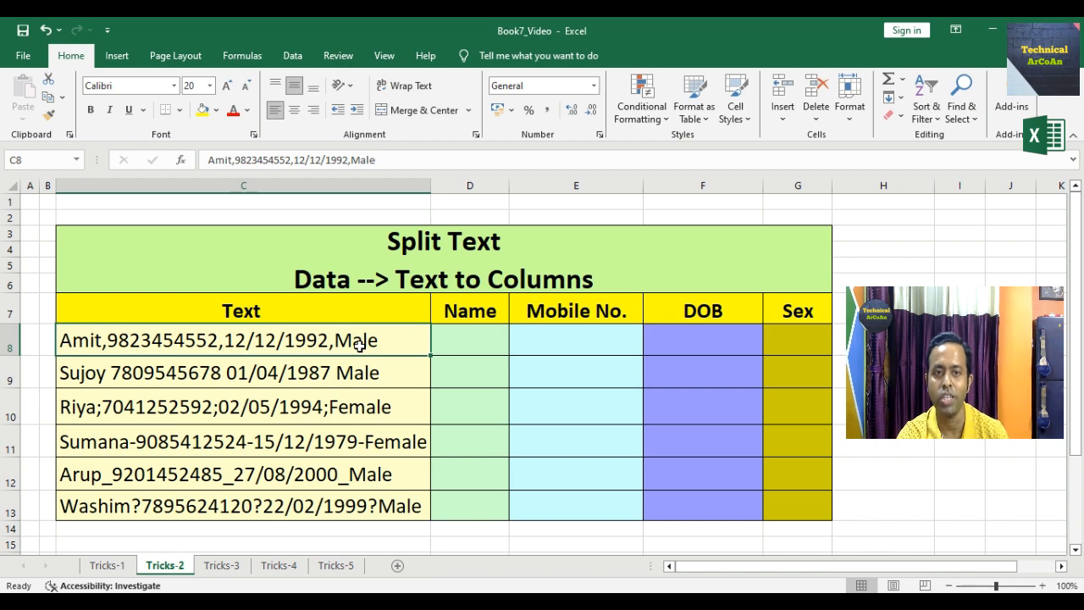
- Split the C8 entry at commas with Text to Columns into $D$8:$G$8, replacing existing cells
click(292, 55)
click(527, 117)
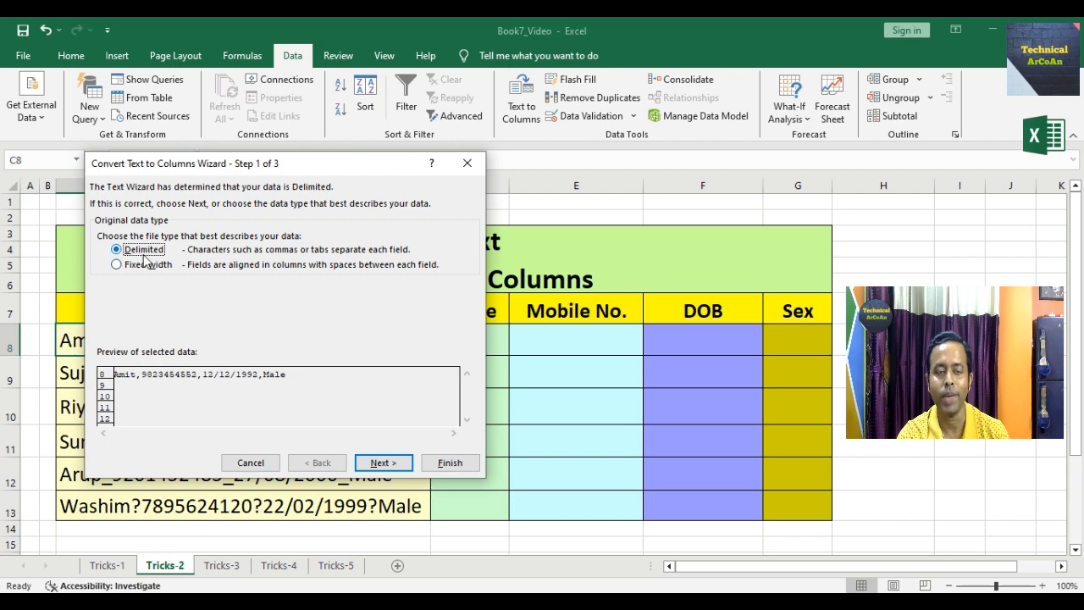
drag(224, 166, 188, 164)
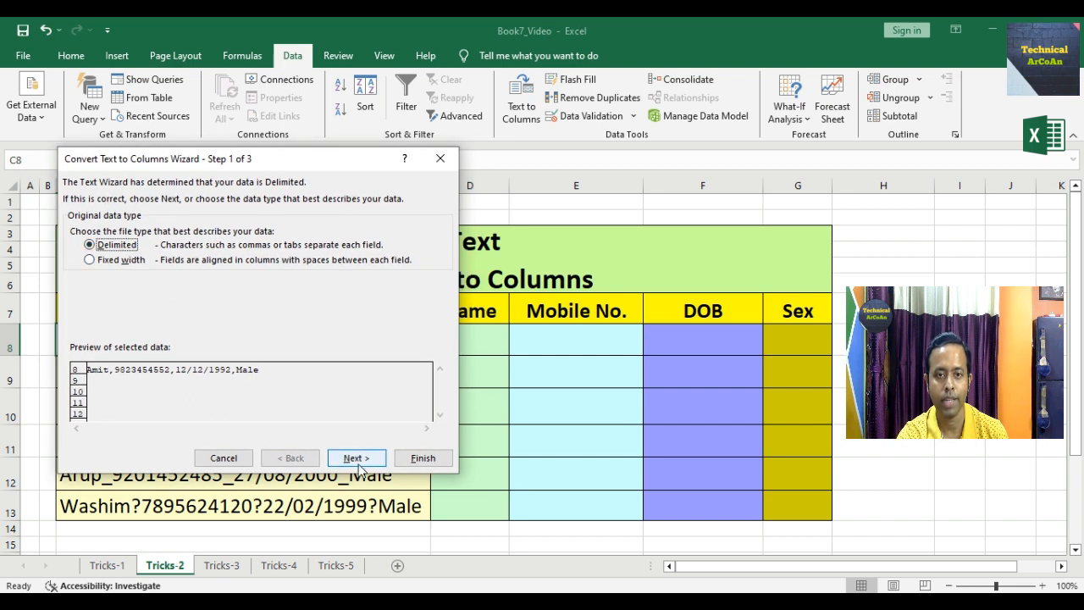
click(356, 459)
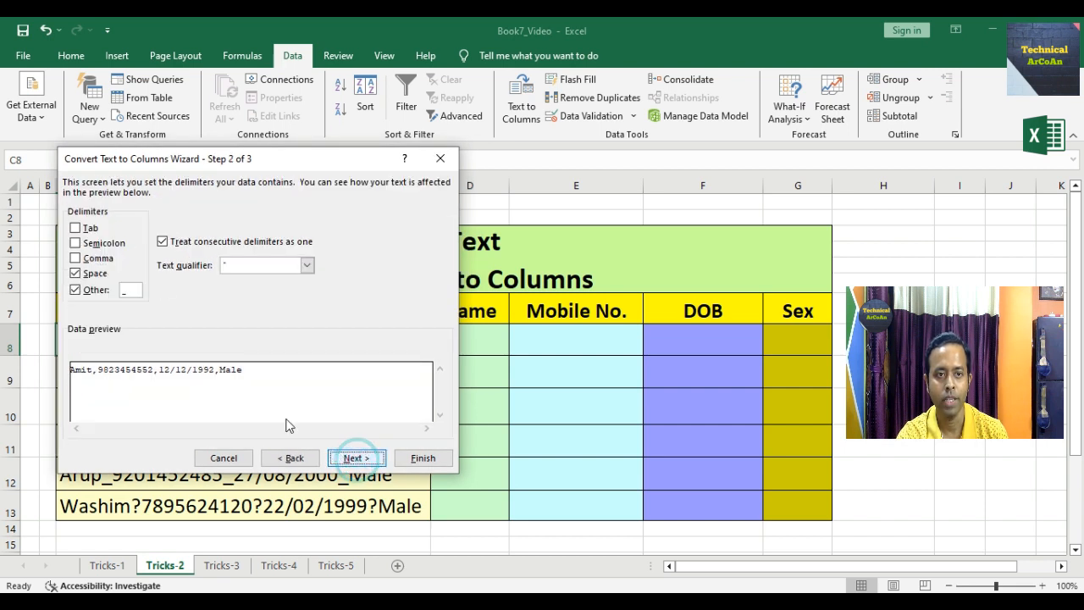
click(75, 257)
click(74, 274)
click(75, 290)
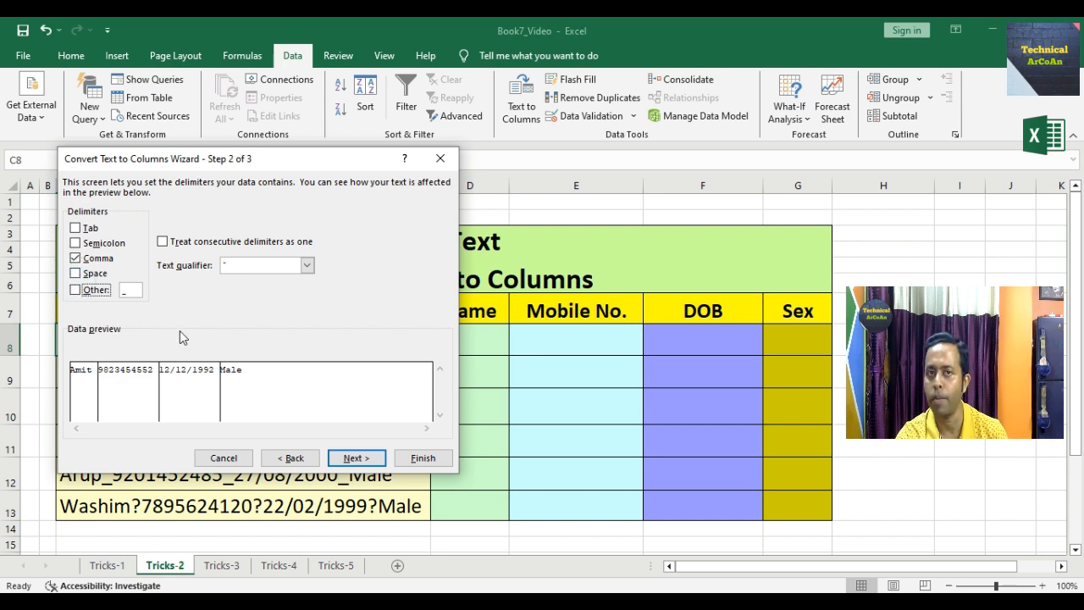
click(356, 458)
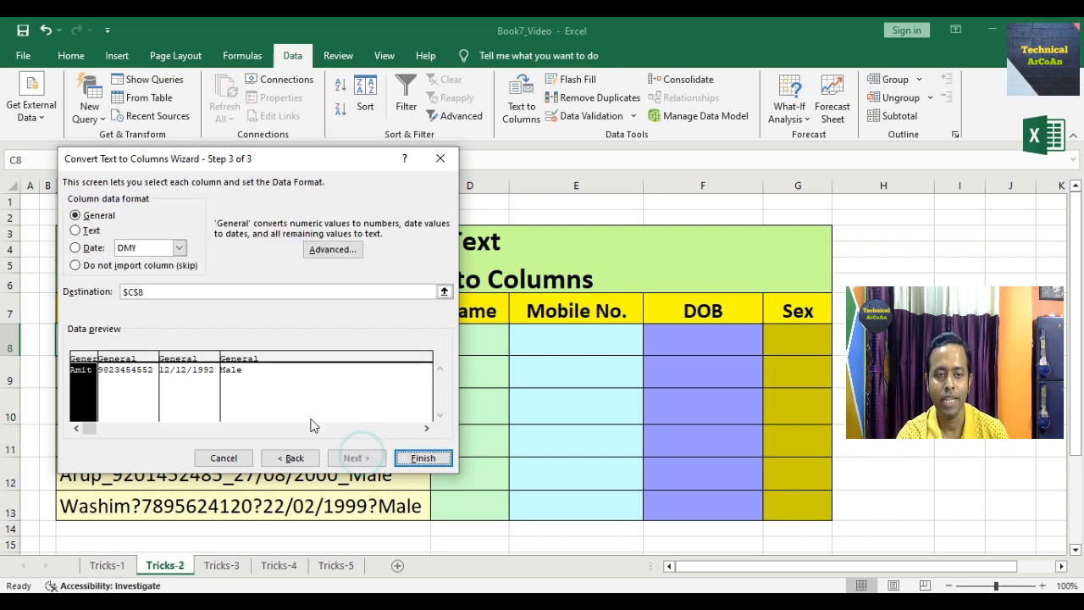
click(123, 295)
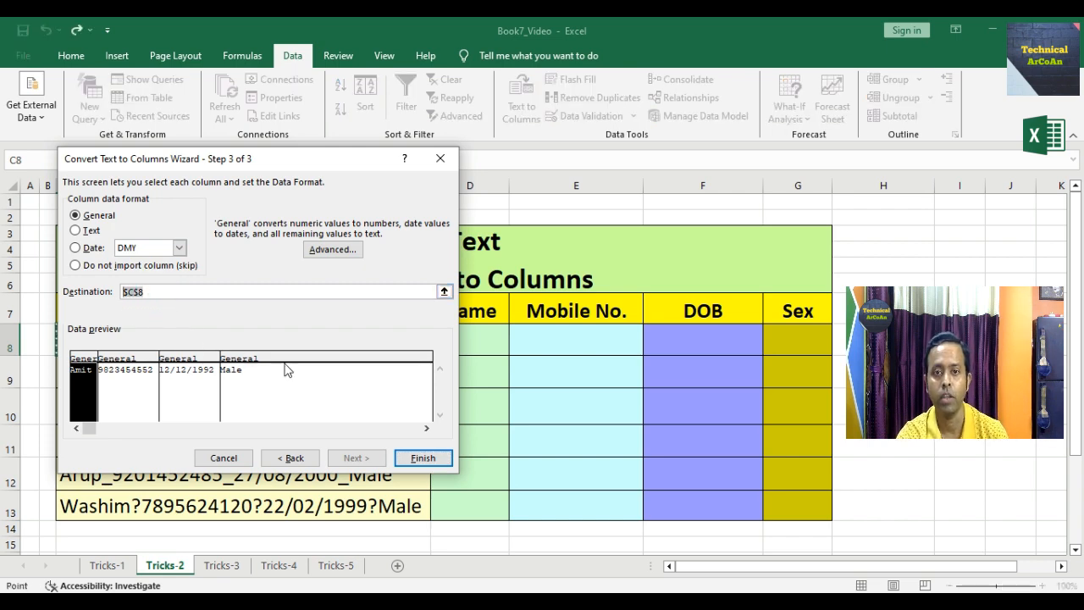
drag(473, 343, 783, 337)
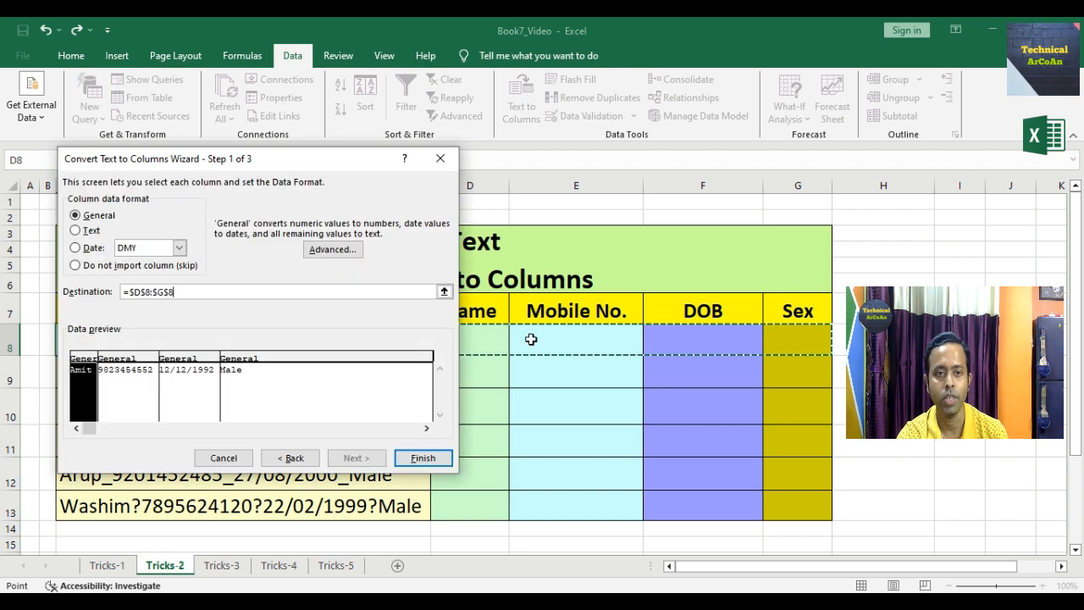
click(423, 457)
click(518, 359)
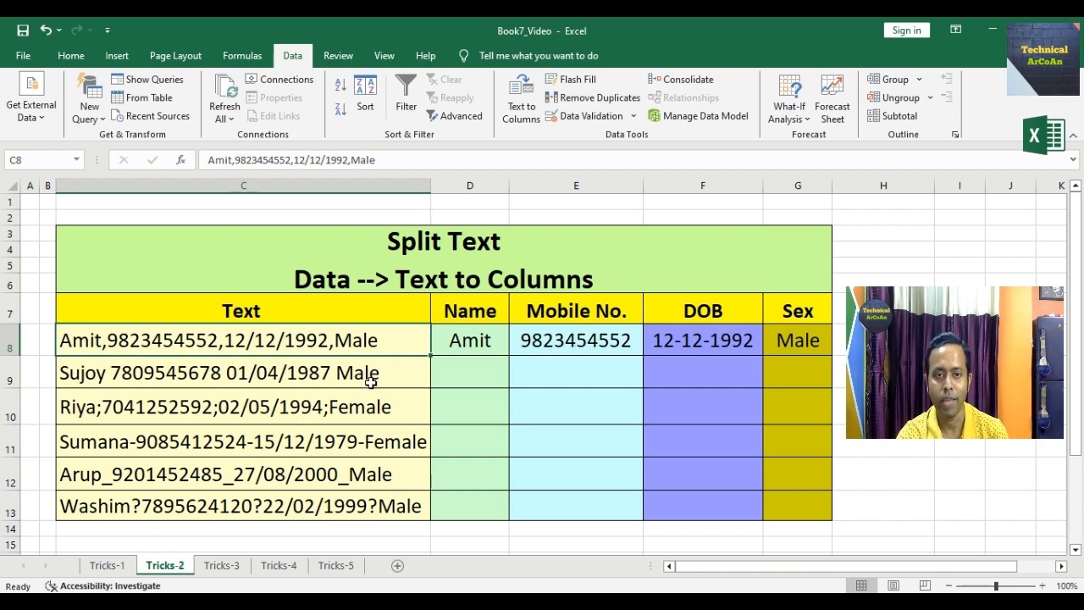
- Split the C9 entry at spaces with Text to Columns into $D$9:$G$9, replacing existing cells
click(398, 379)
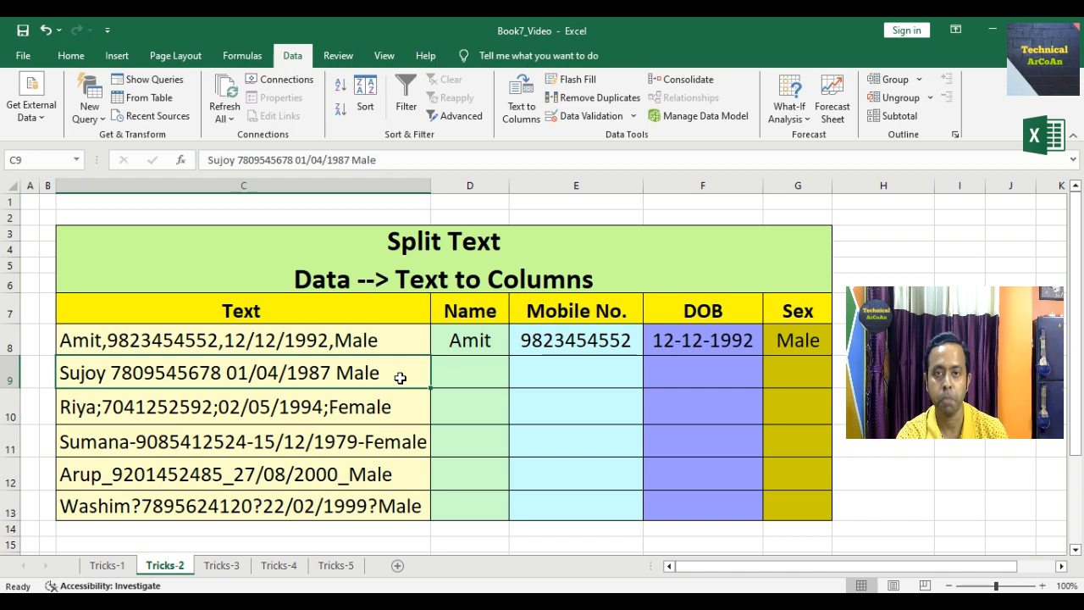
click(521, 110)
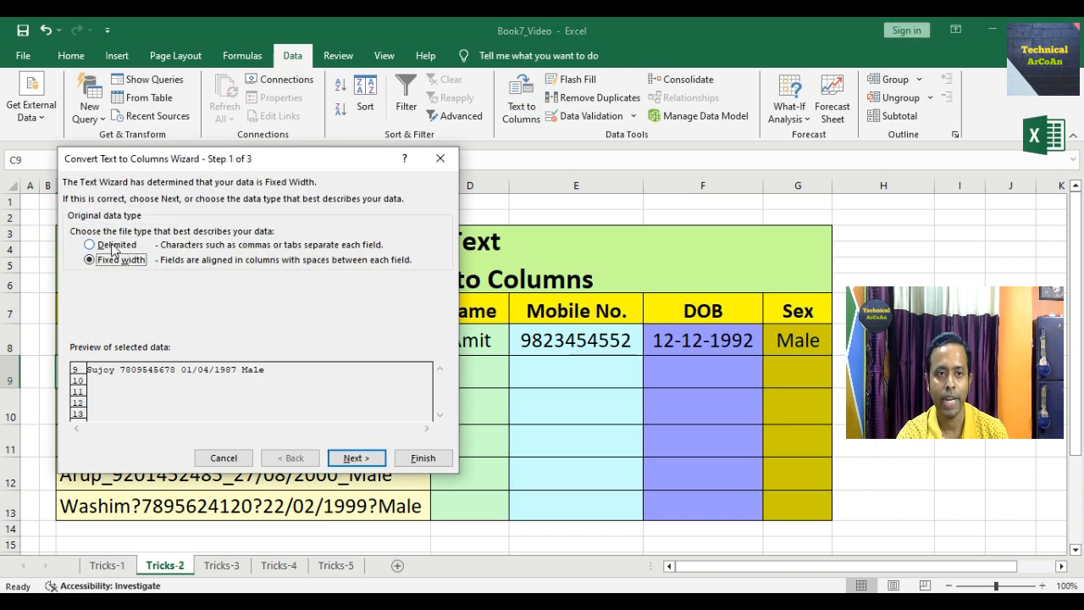
click(113, 246)
click(361, 458)
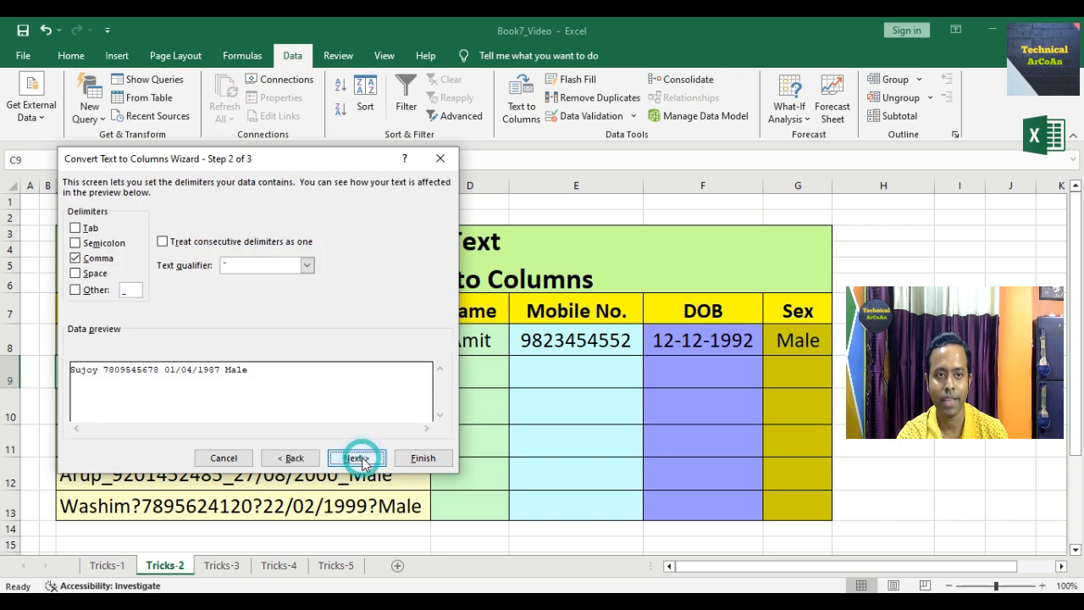
click(75, 273)
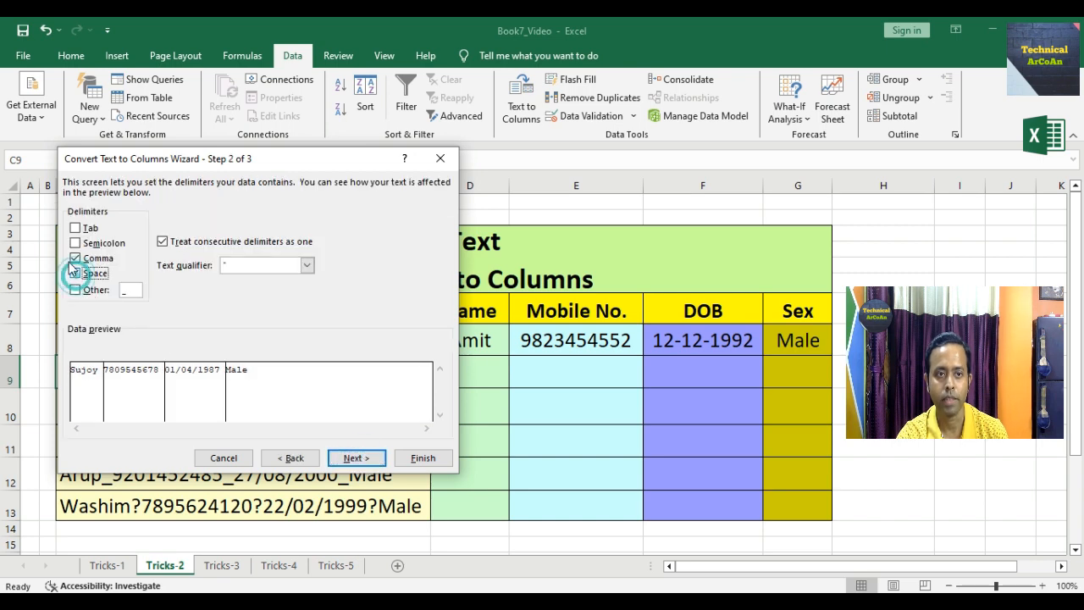
click(76, 258)
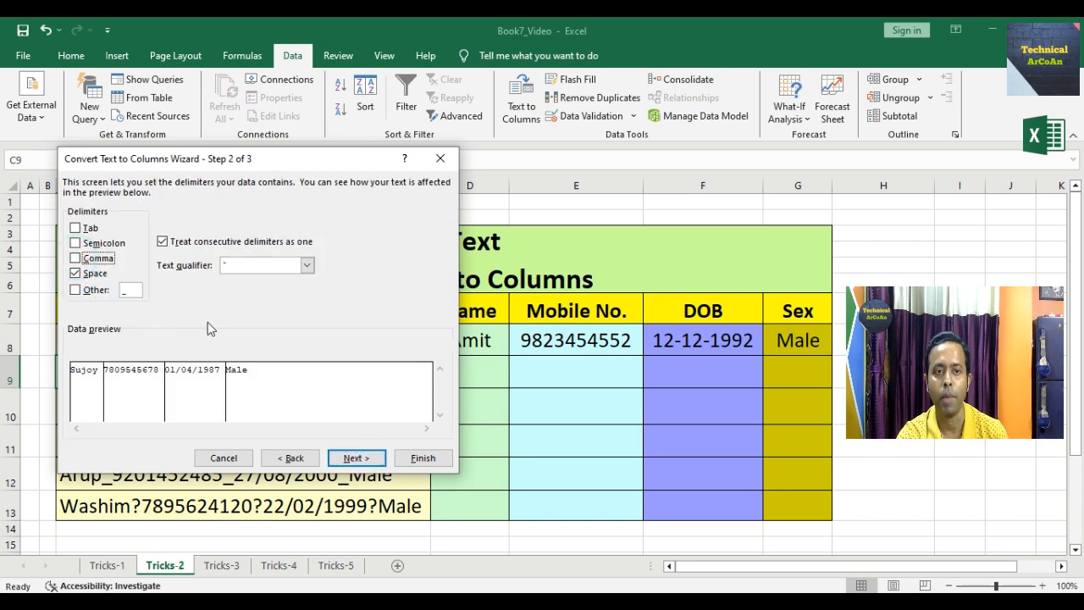
click(368, 462)
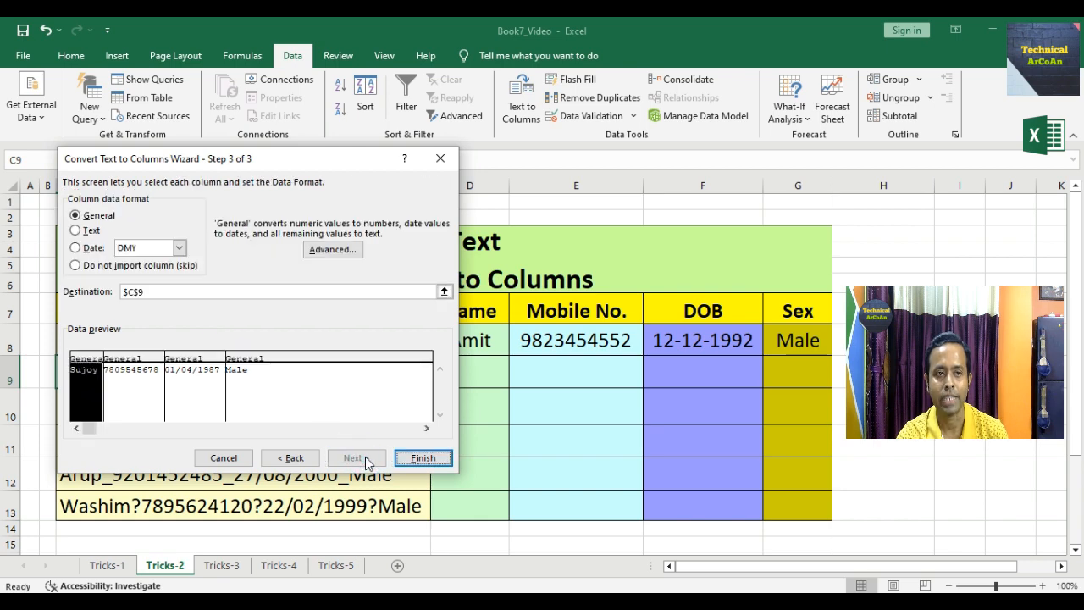
drag(151, 294, 120, 296)
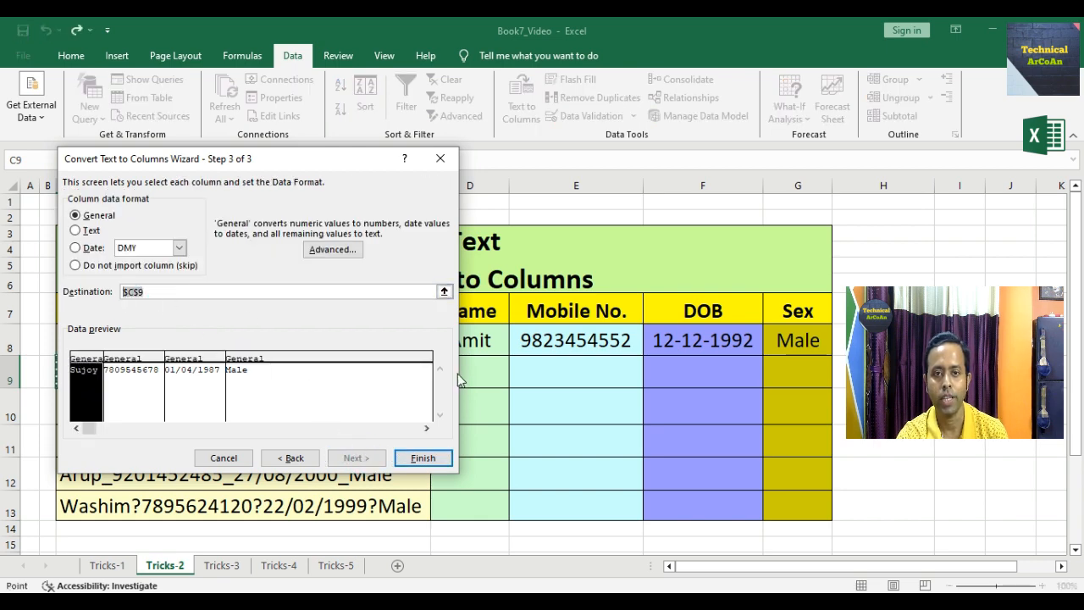
drag(468, 373, 787, 374)
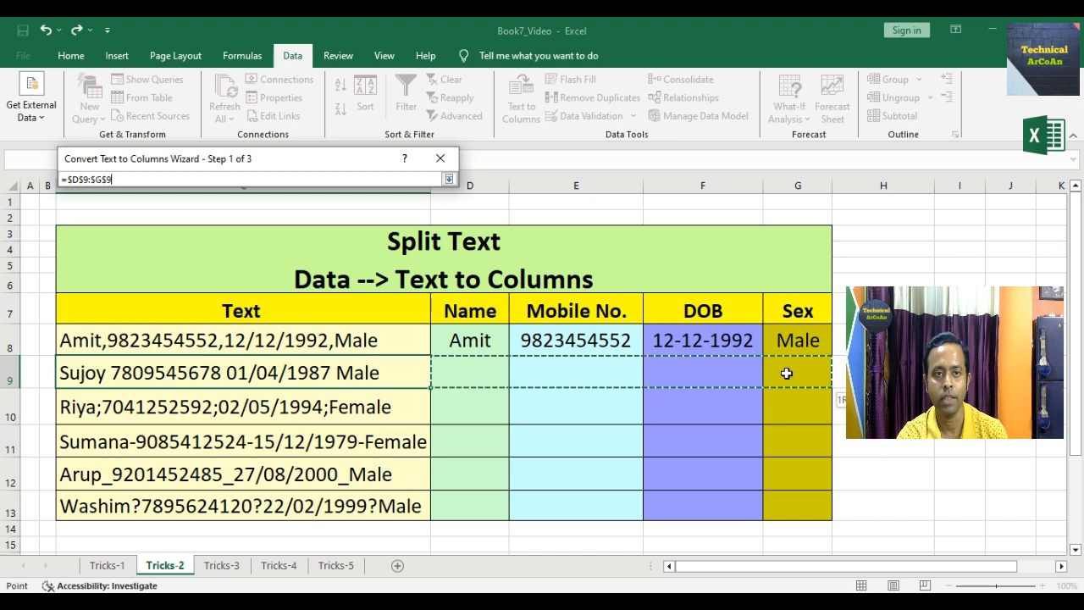
click(413, 459)
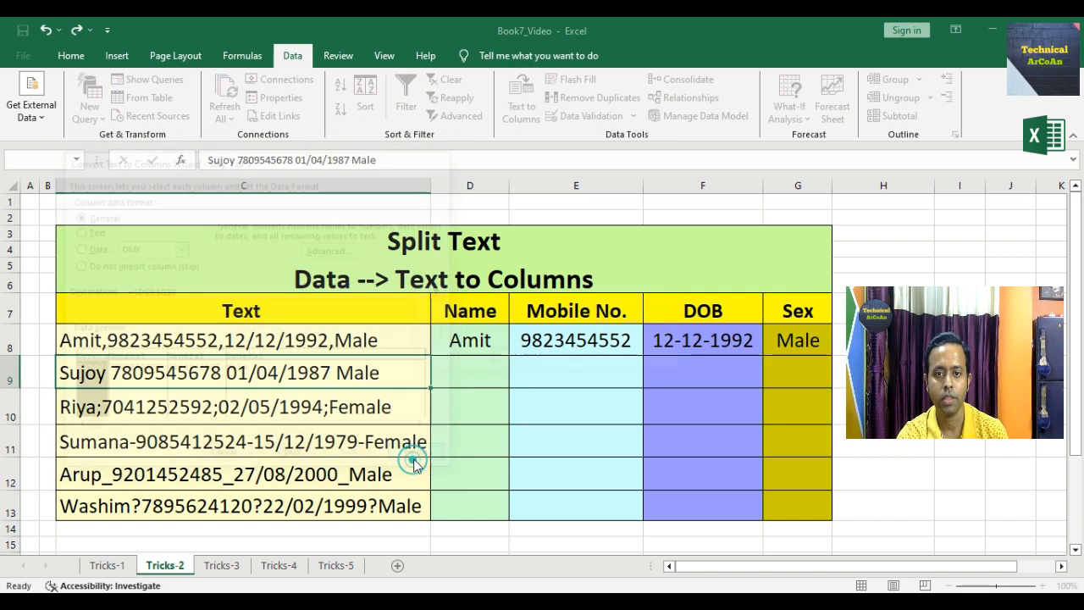
click(508, 360)
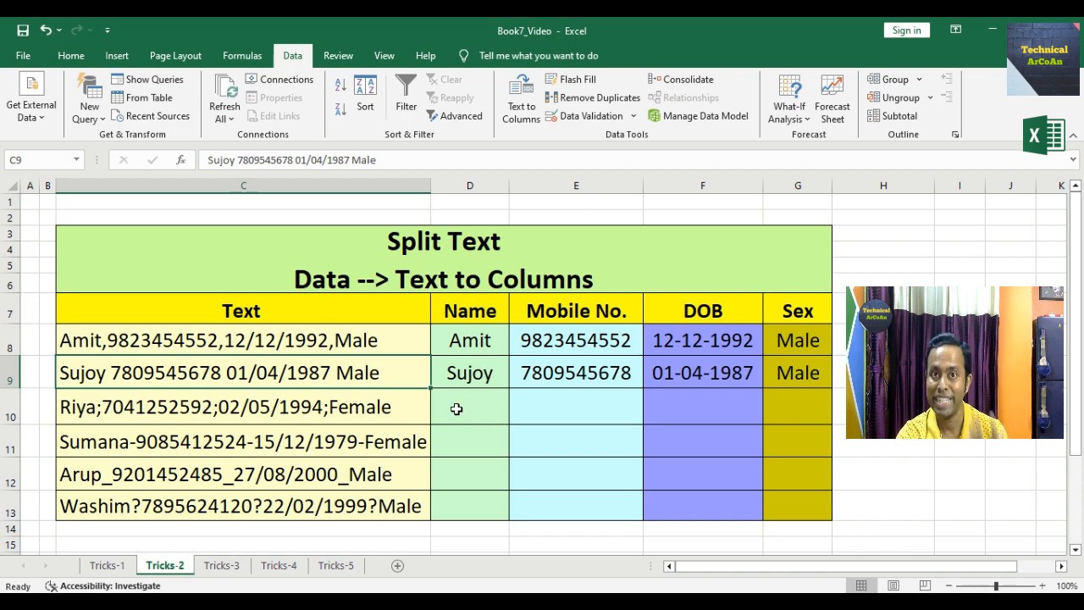
click(363, 417)
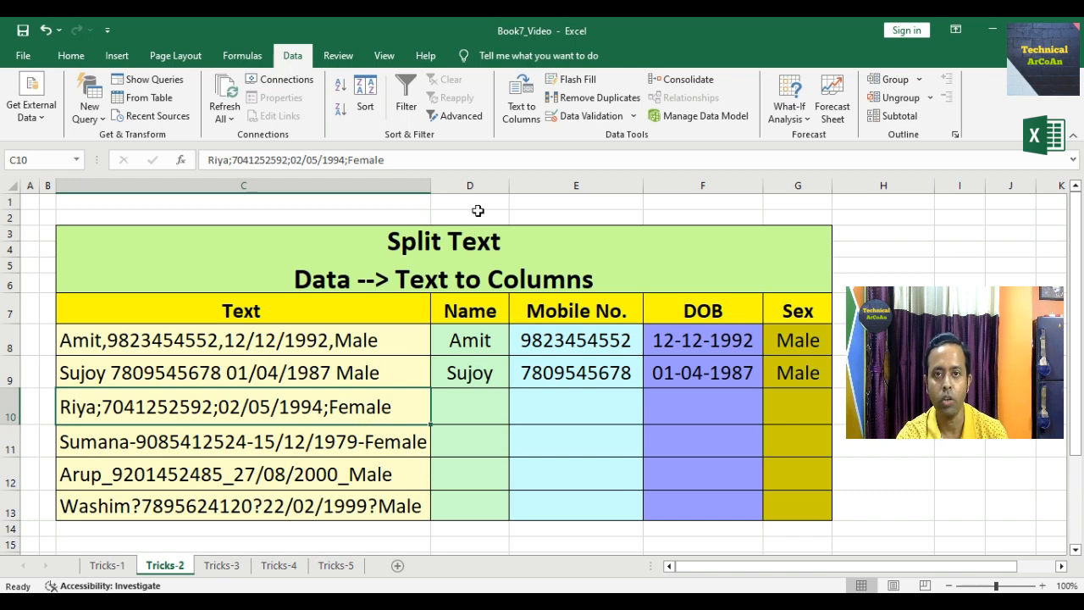
- Split the C10 entry at semicolons with Text to Columns into $D$10:$G$10, replacing existing cells
click(521, 98)
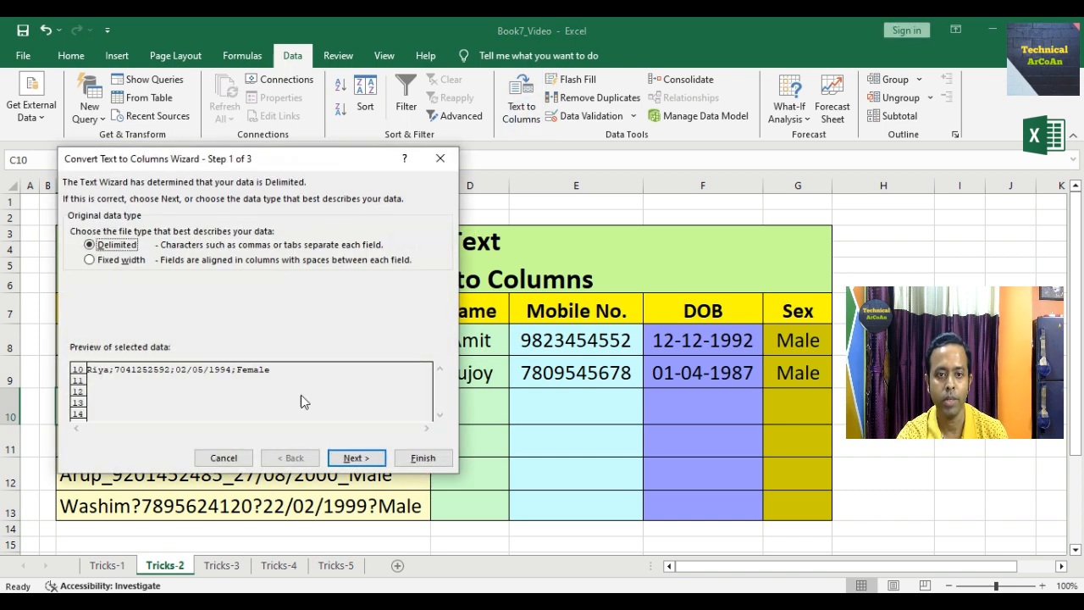
click(356, 457)
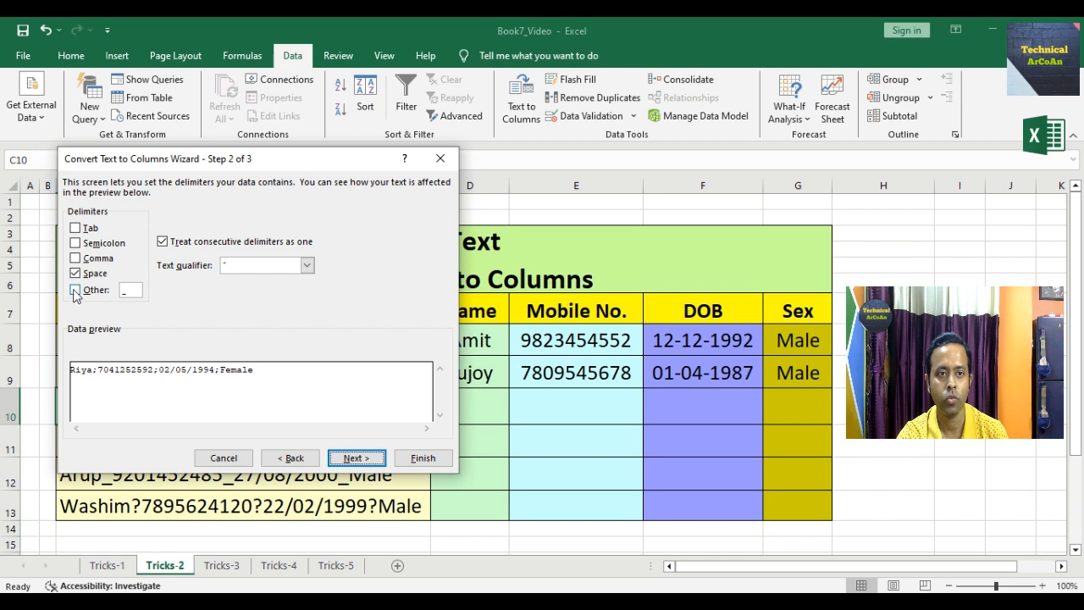
click(74, 244)
click(74, 273)
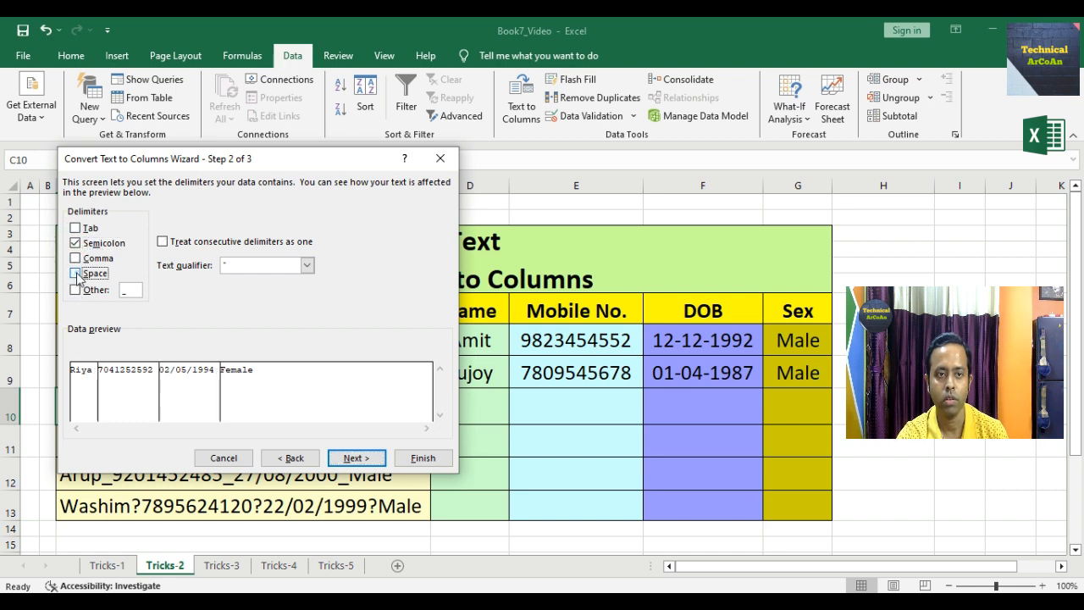
click(368, 459)
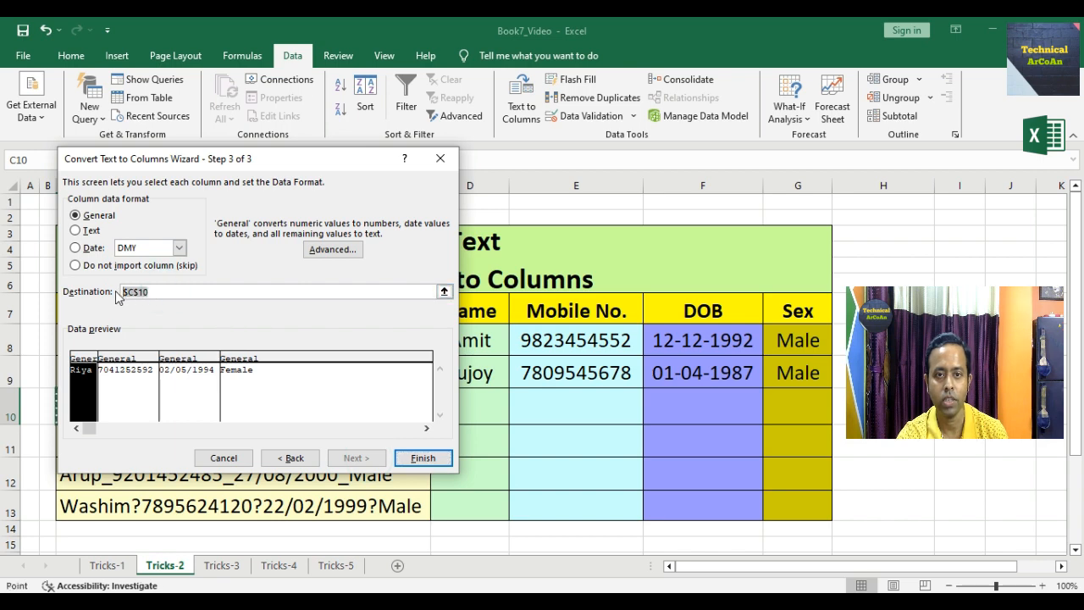
drag(491, 405, 797, 414)
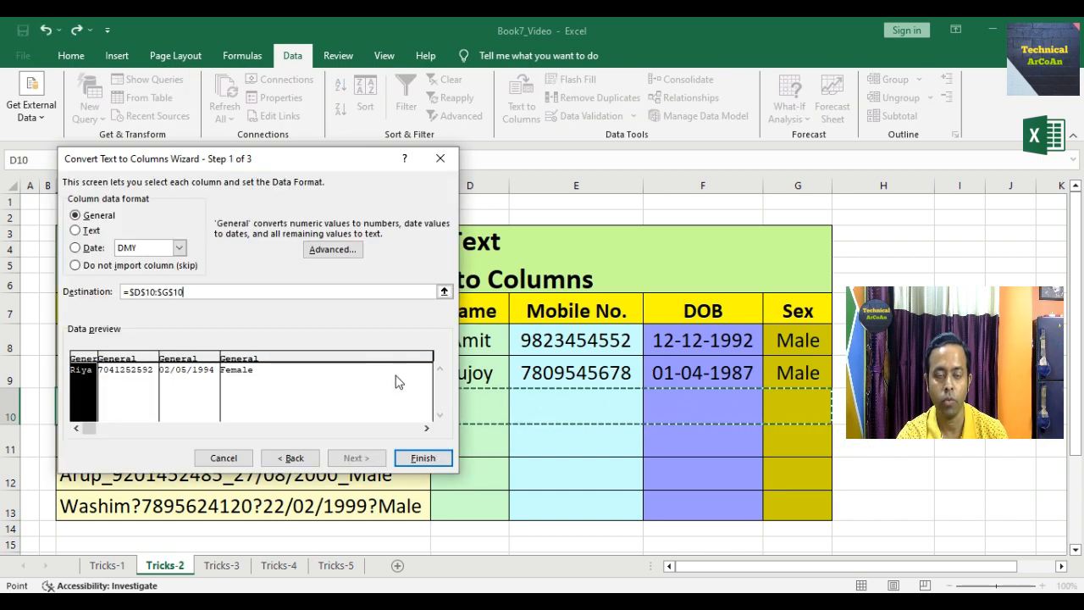
click(422, 457)
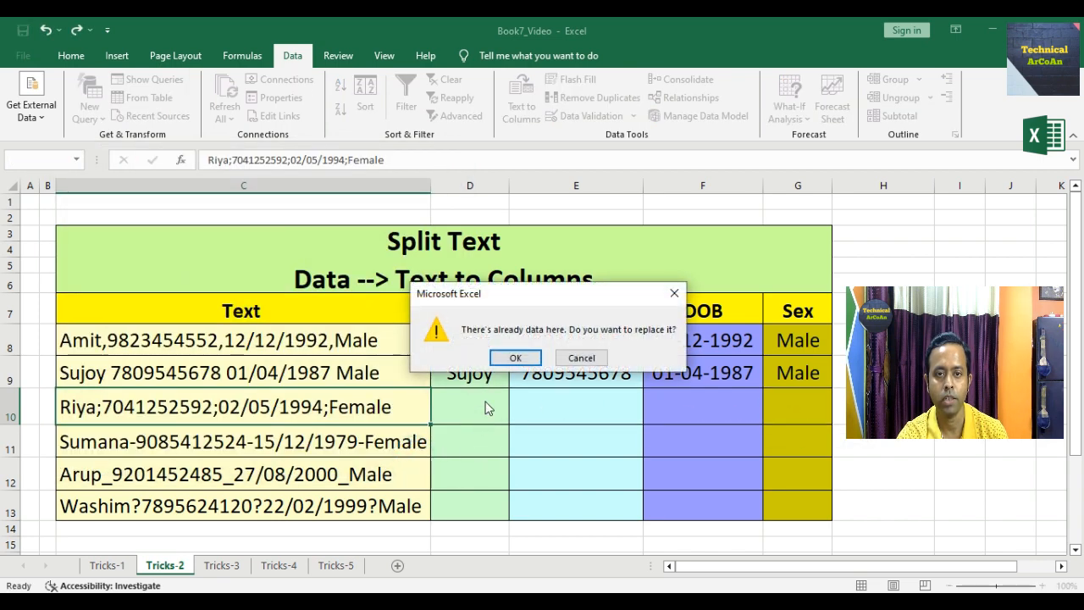
click(511, 358)
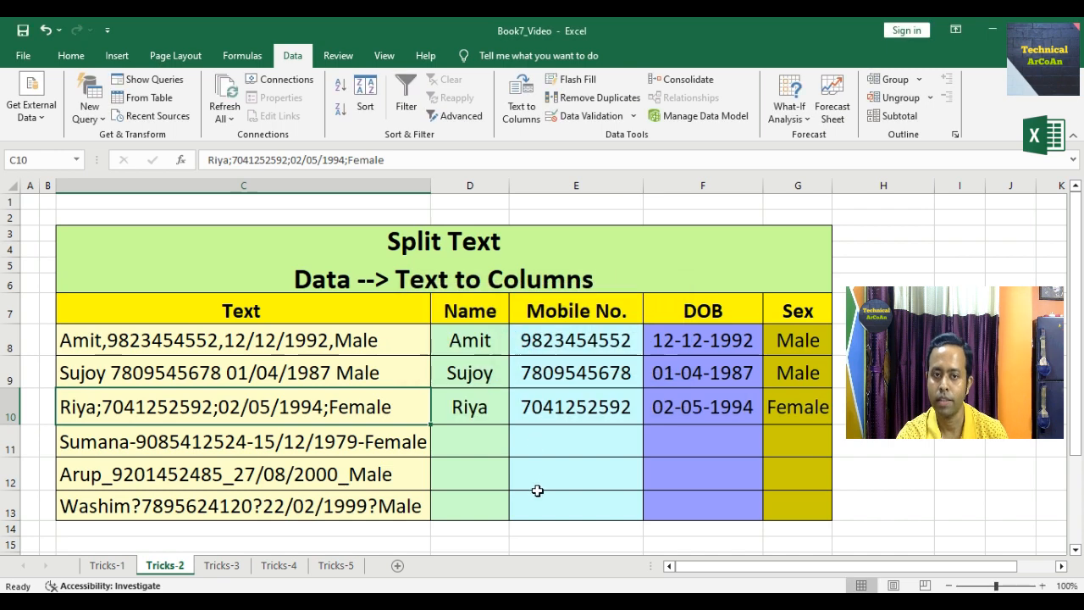
click(373, 444)
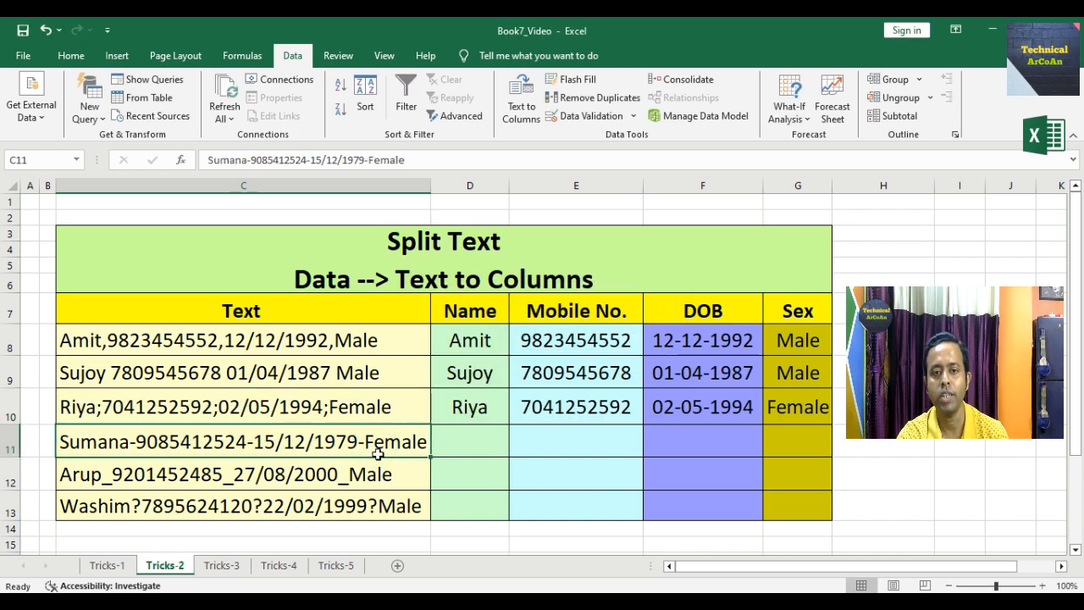
- Start Text to Columns on row 11, switching the delimiter from semicolon to a custom '-'
click(529, 117)
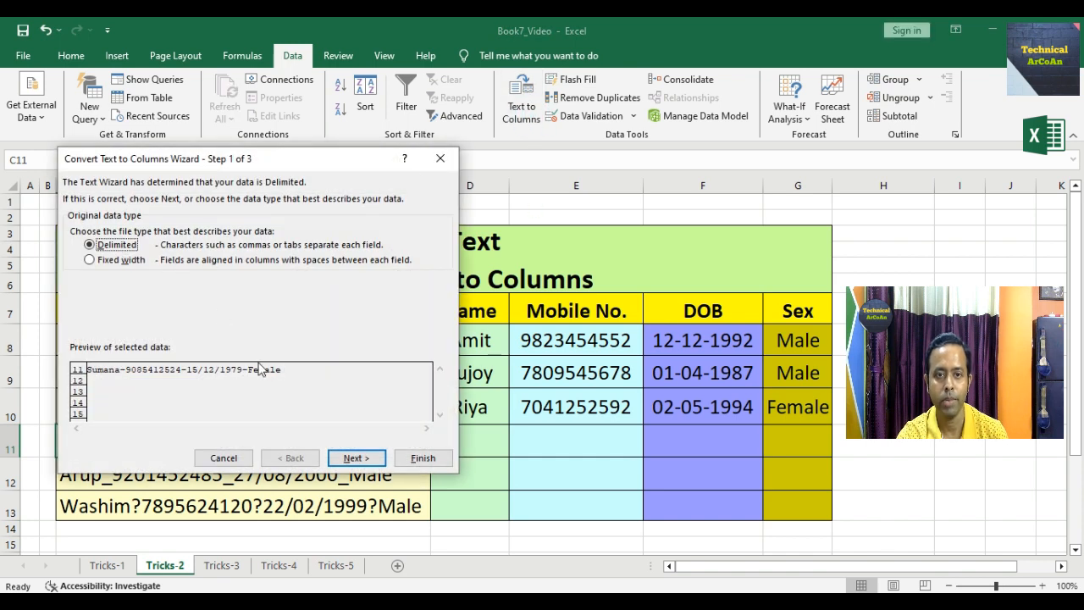
click(355, 458)
click(75, 290)
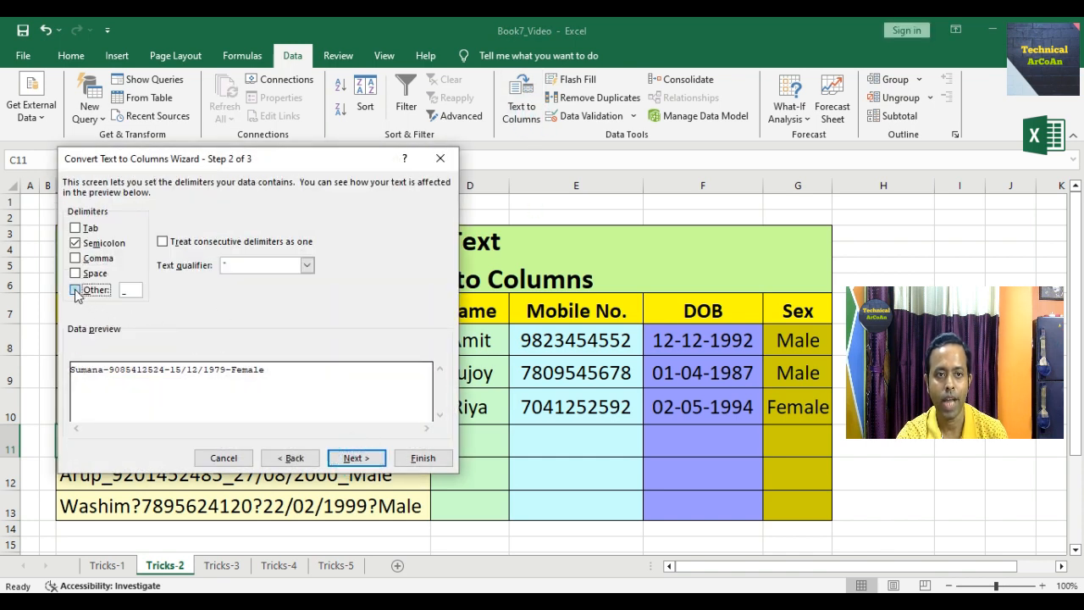
click(75, 243)
click(129, 292)
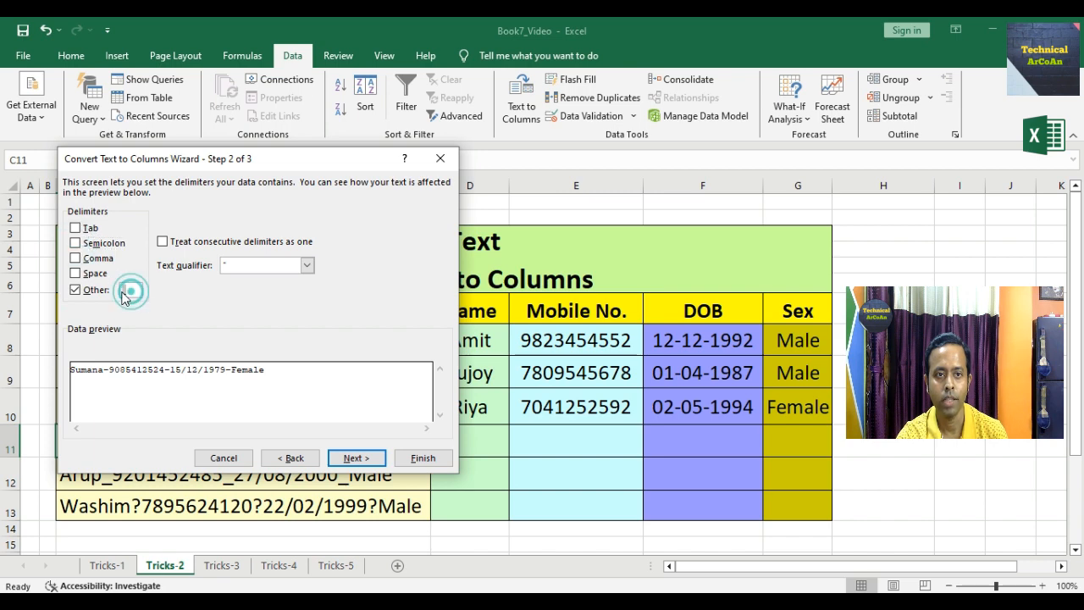
text(-)
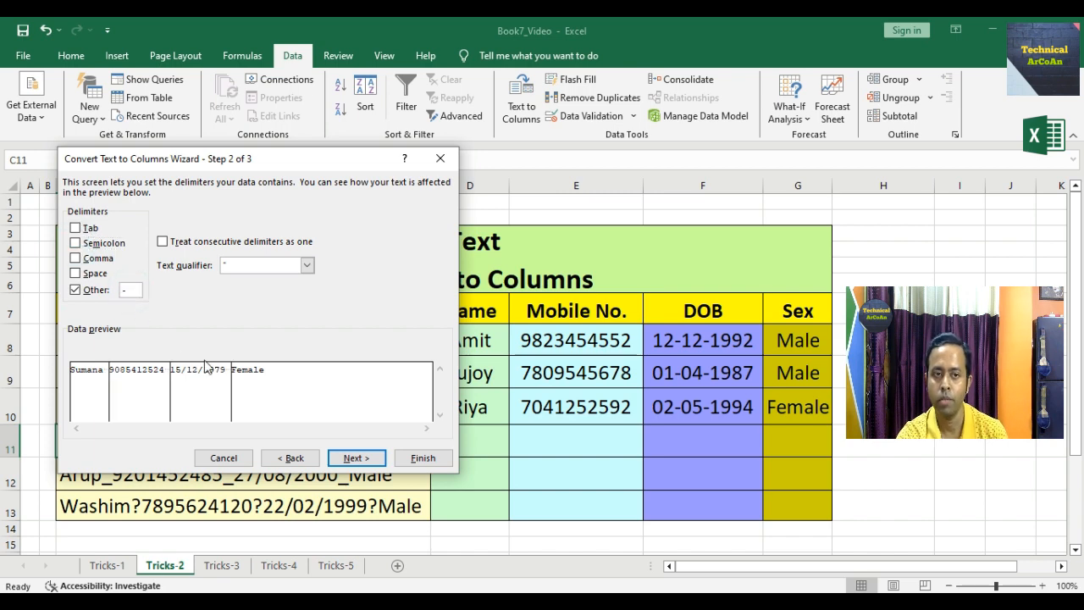
click(354, 458)
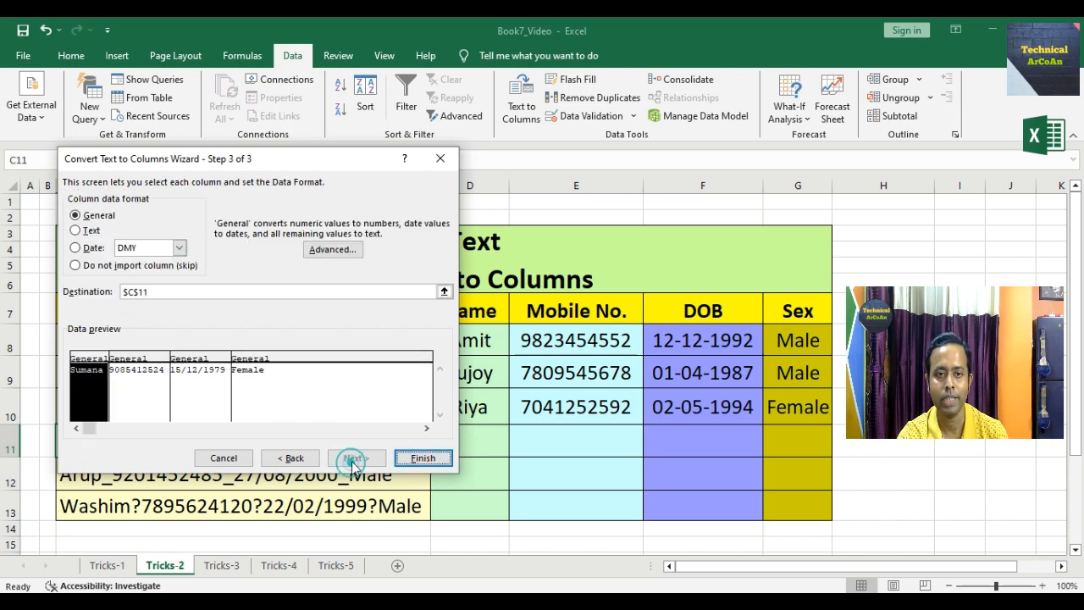
- Send the split values to D11:G11, confirm replacing existing cells, then select C12
click(127, 293)
drag(491, 449, 776, 441)
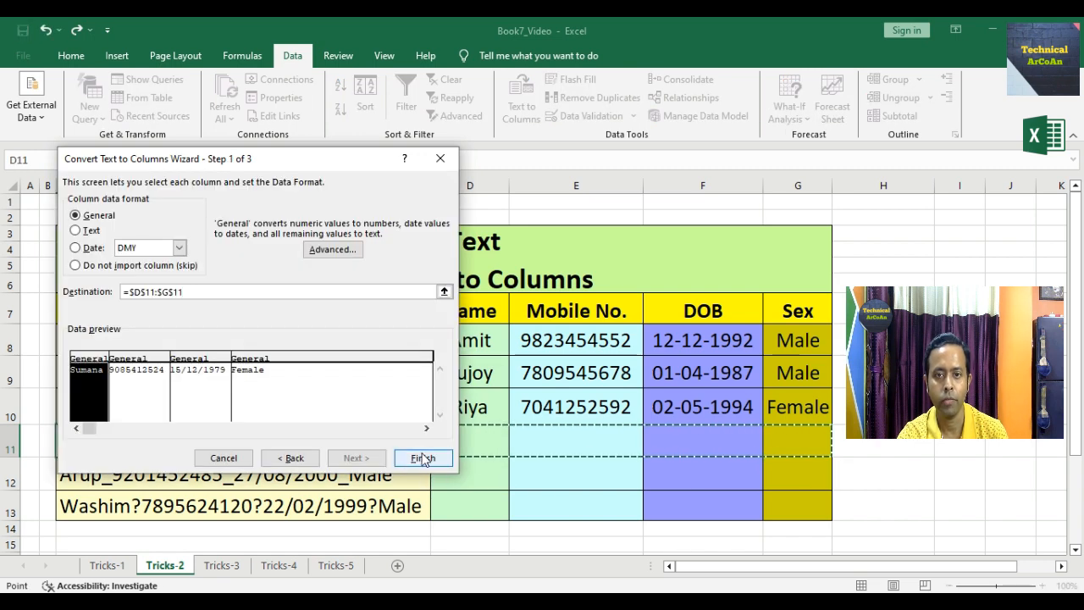
click(424, 456)
click(509, 356)
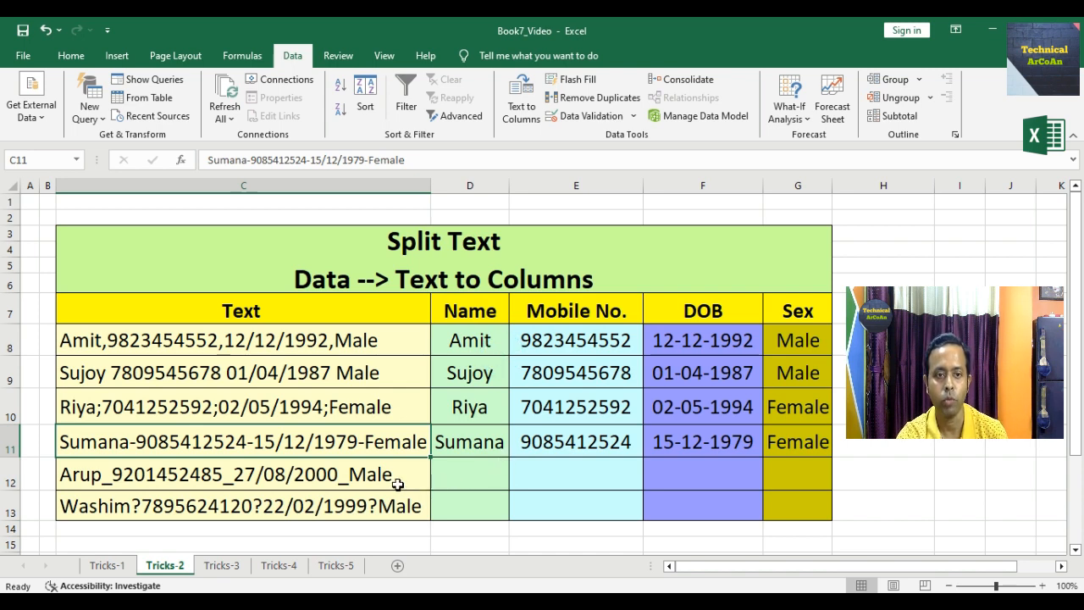
click(397, 483)
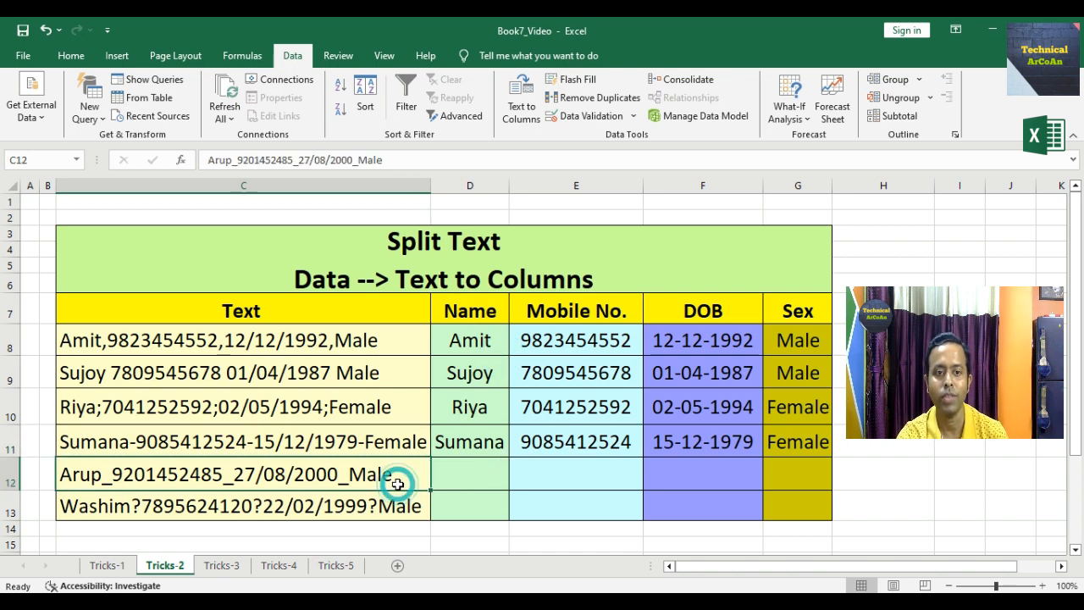
- Run Text to Columns on C12 with '_' as the custom delimiter
click(521, 110)
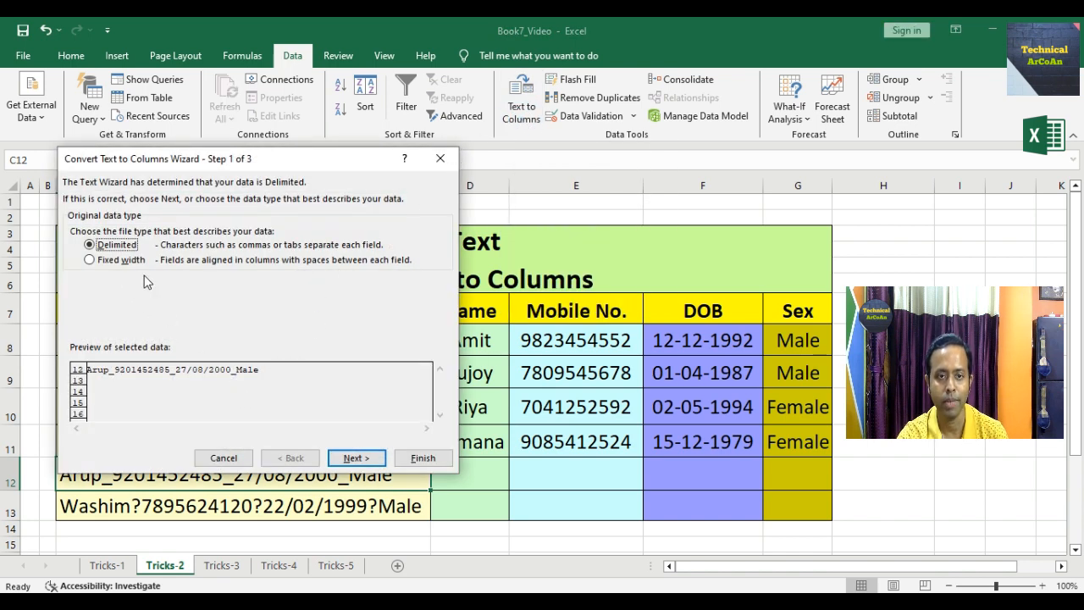
click(354, 457)
click(75, 290)
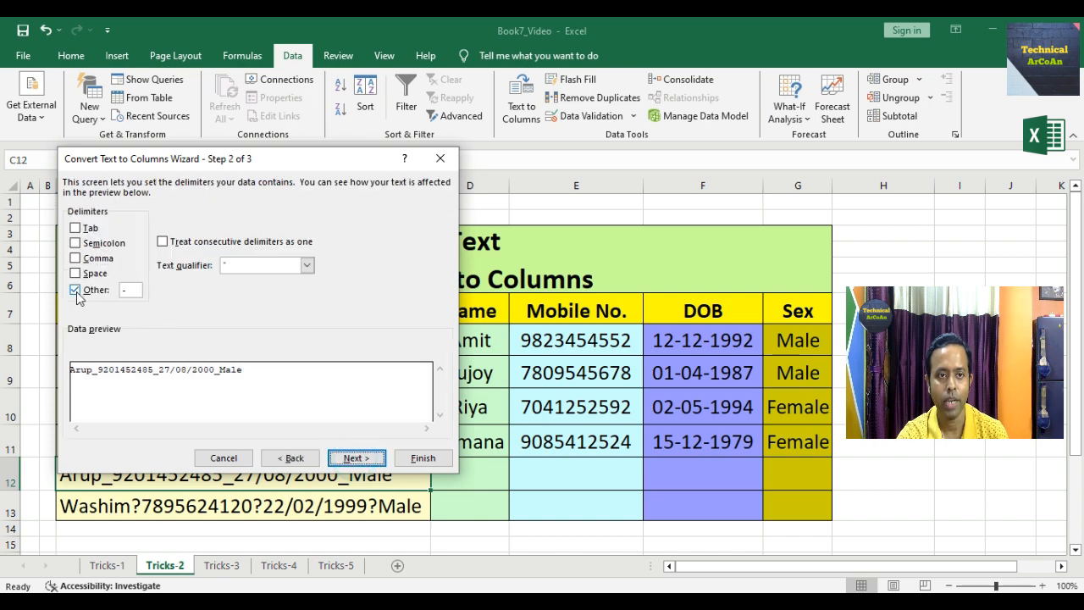
drag(136, 293, 114, 290)
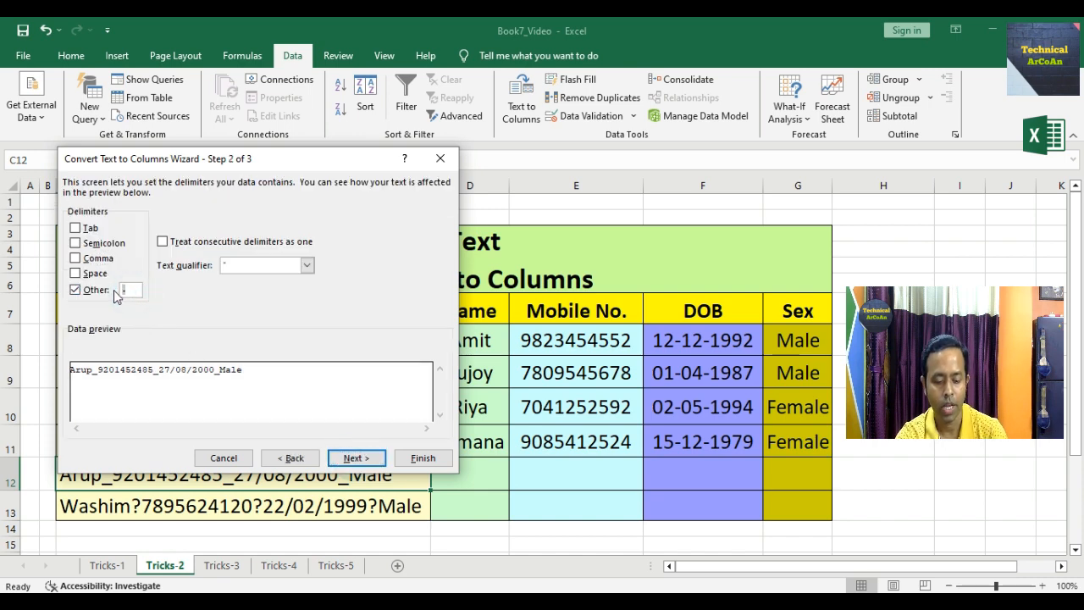
text(_)
- Output the split to D12:G12, confirm replacing existing cells, then select C13
click(356, 457)
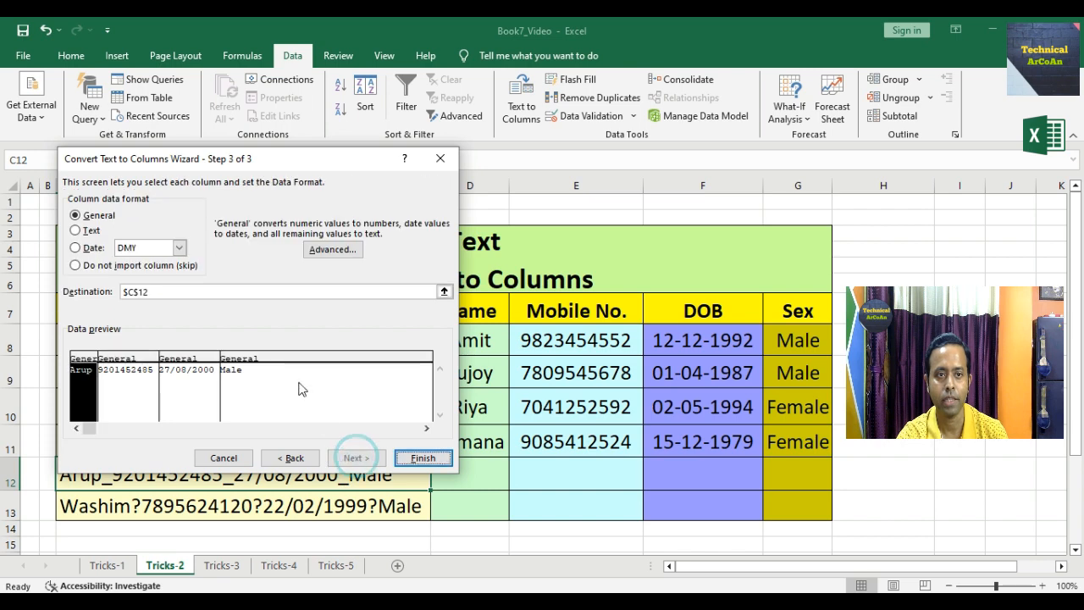
click(166, 293)
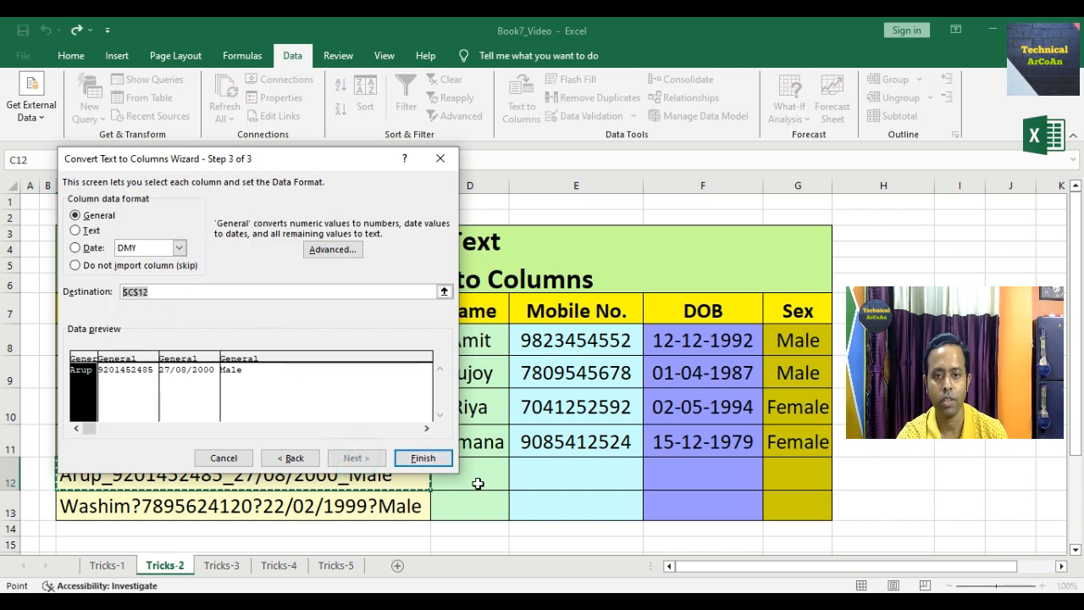
drag(474, 475, 796, 475)
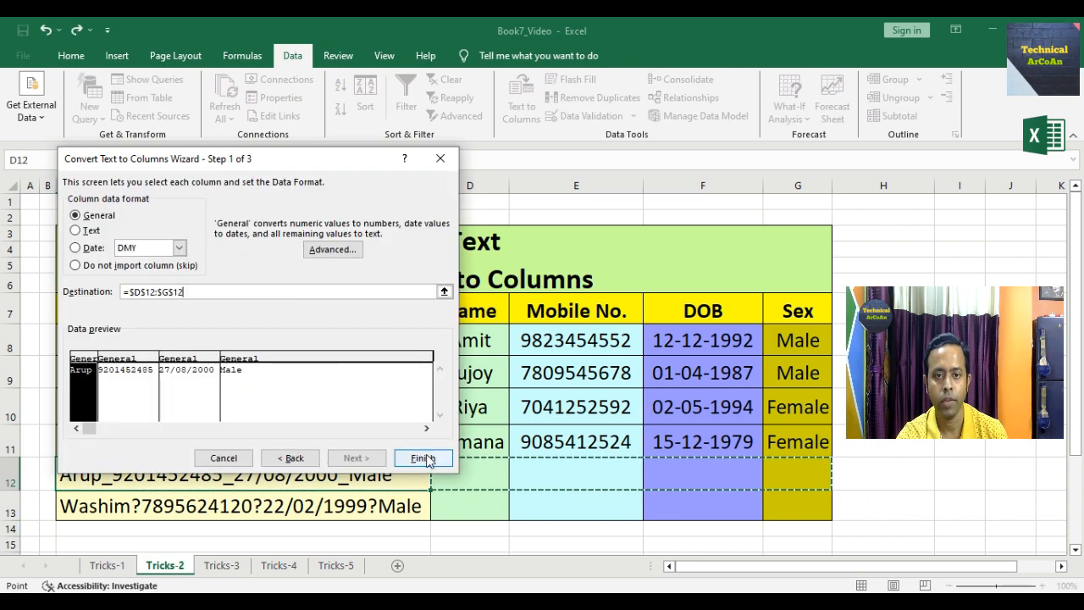
click(422, 455)
click(498, 358)
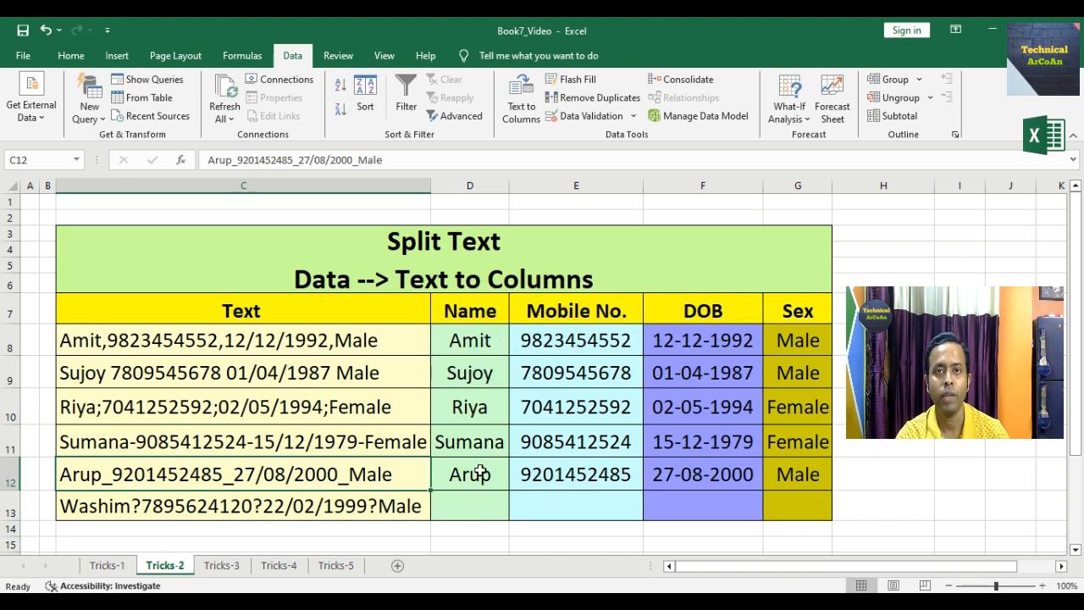
click(119, 508)
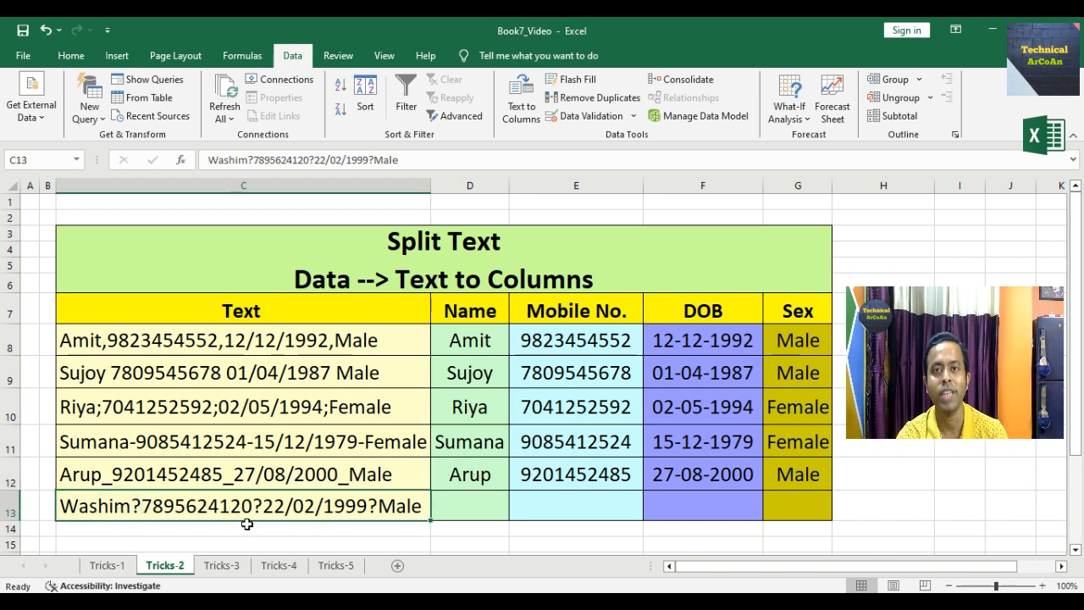
- Run Text to Columns on C13 with '?' as the custom delimiter
click(526, 120)
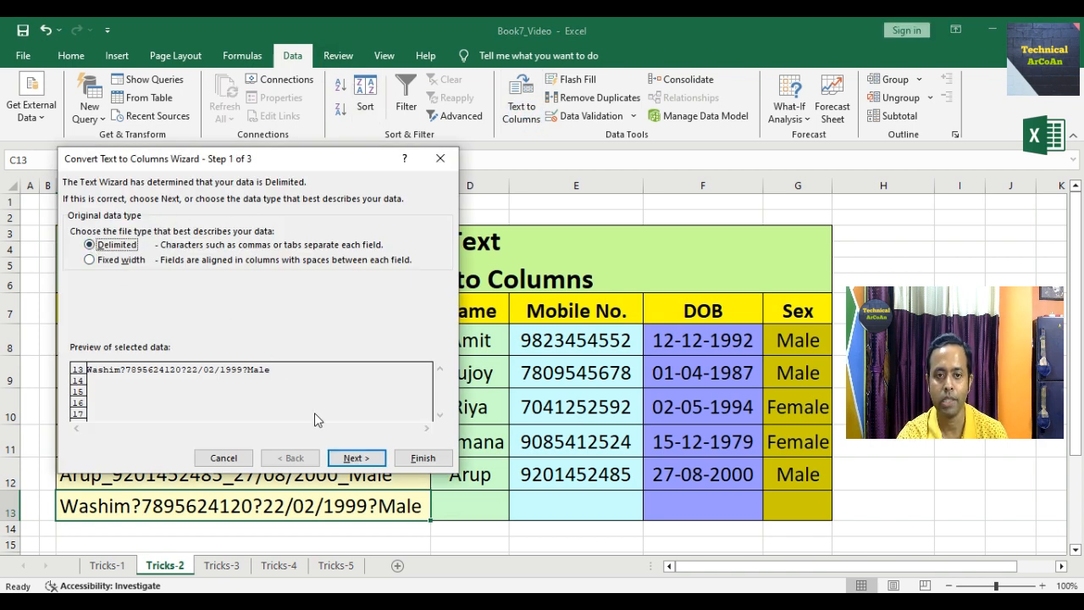
click(354, 457)
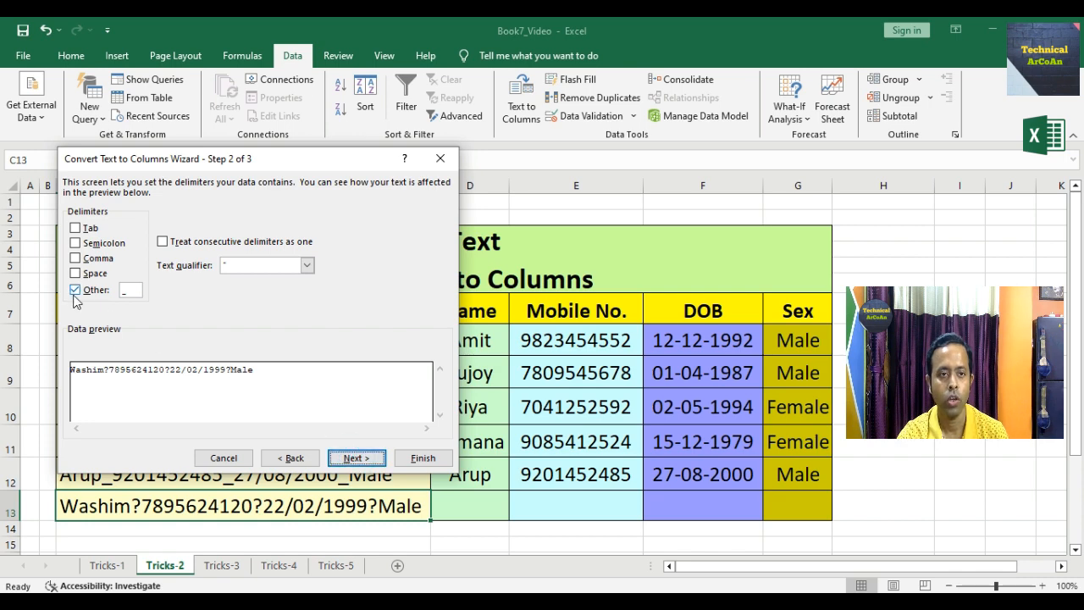
click(127, 292)
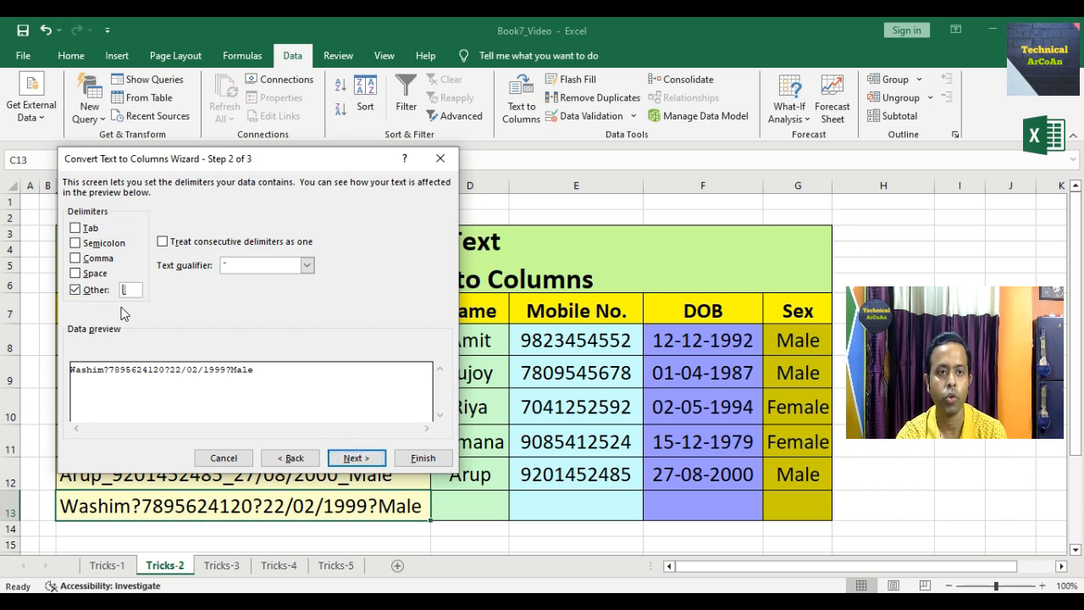
text(?)
- Output the split to D13:G13, confirm replacement, and switch to the Tricks-3 sheet
click(354, 457)
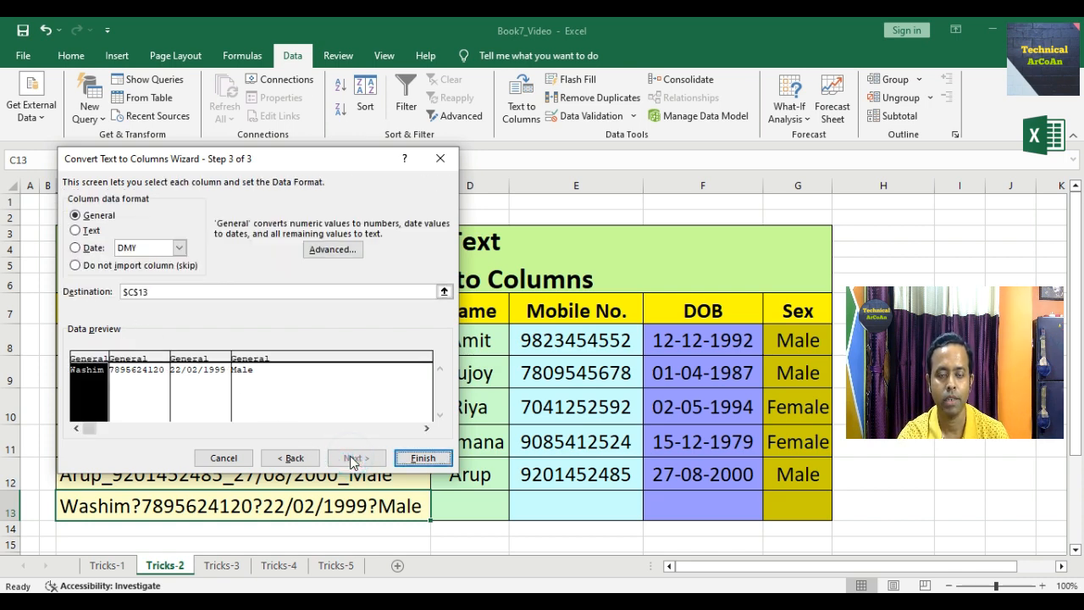
drag(152, 294, 108, 292)
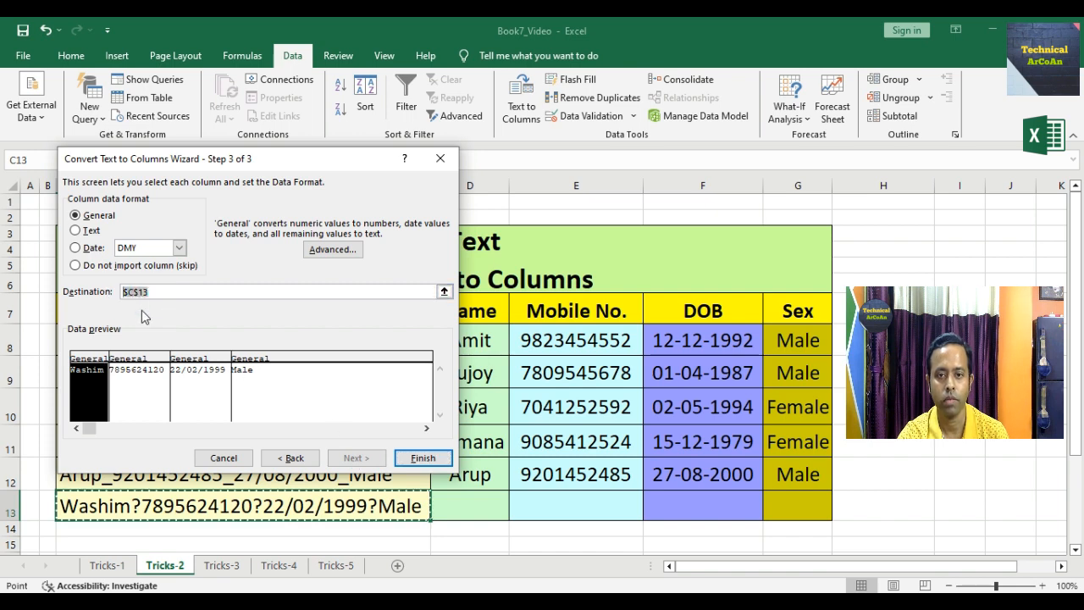
drag(448, 503, 797, 506)
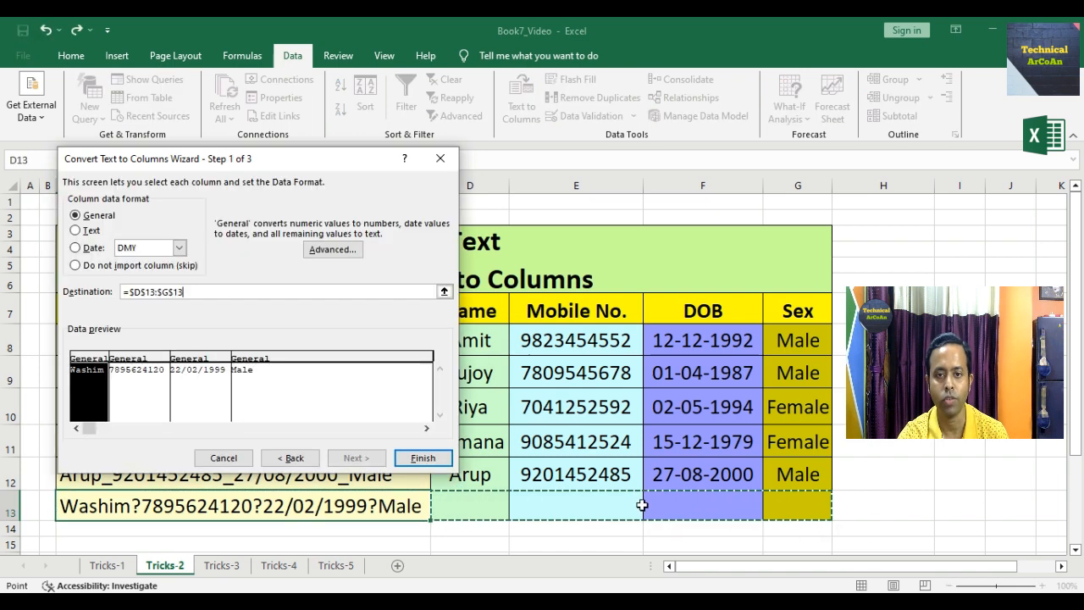
click(423, 458)
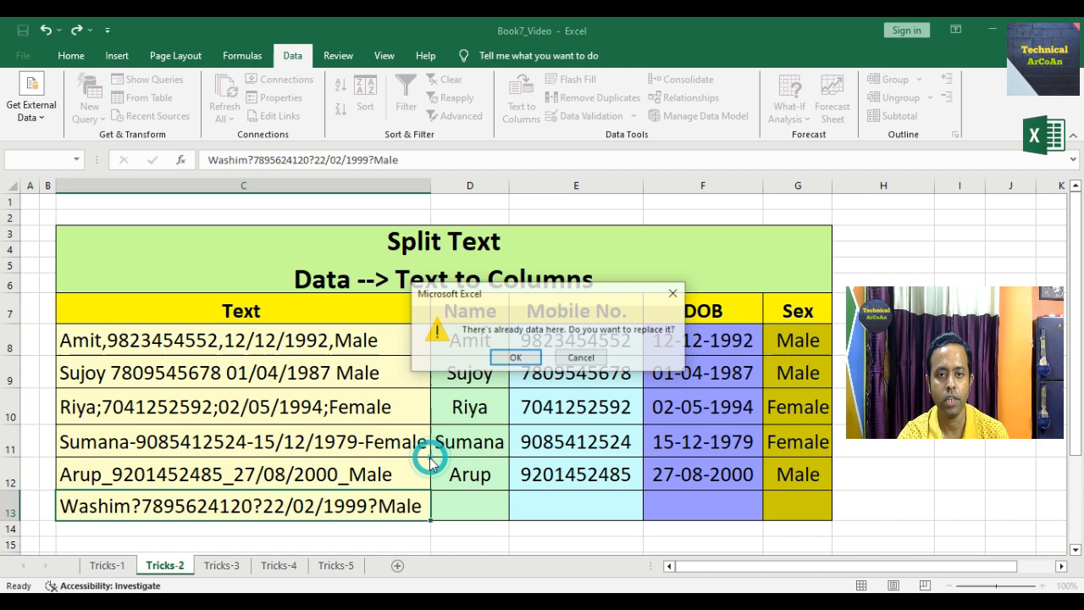
click(514, 359)
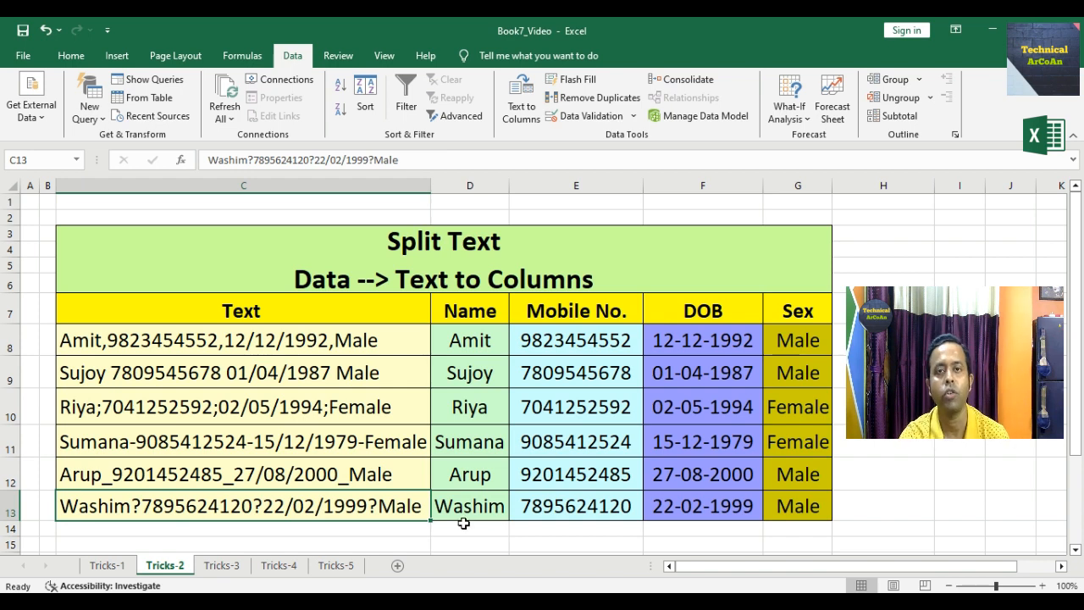
click(220, 566)
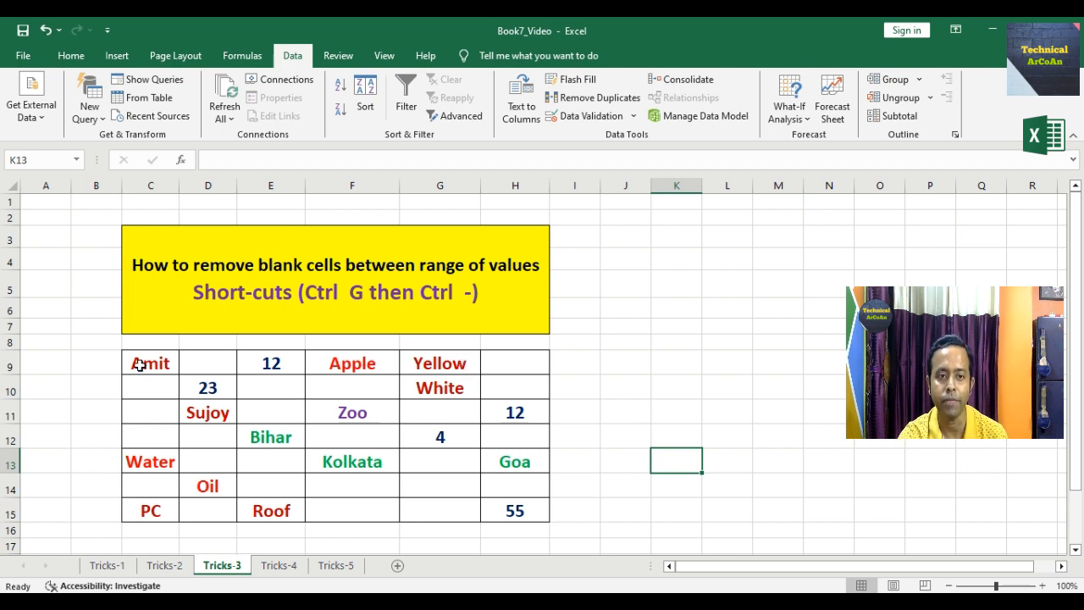
- Select only the blank cells in C9:H15 via Ctrl+G, Special, Blanks
drag(144, 362, 508, 509)
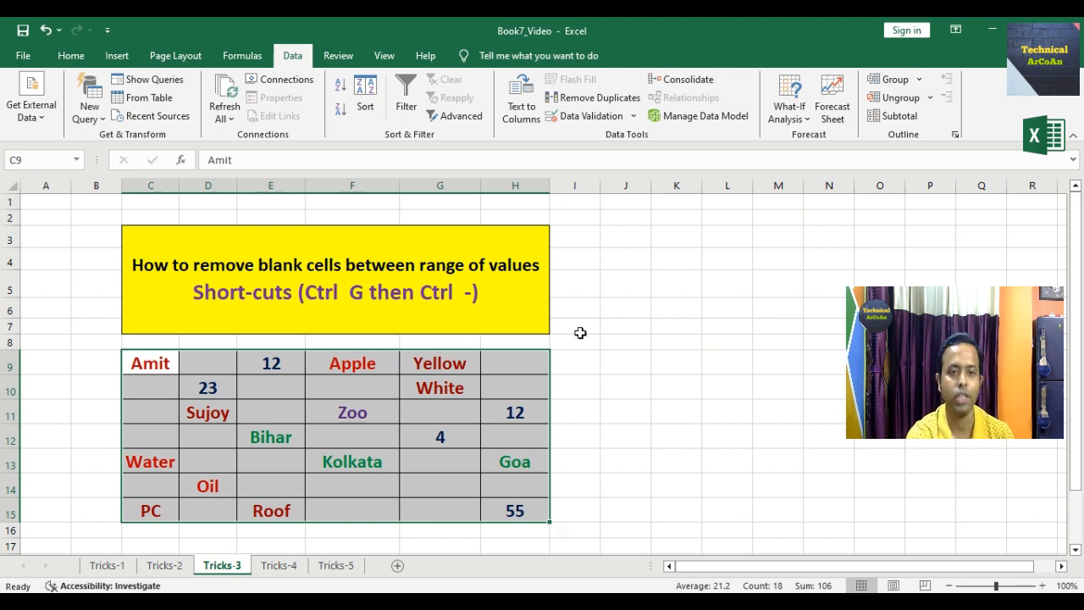
key(ctrl+g)
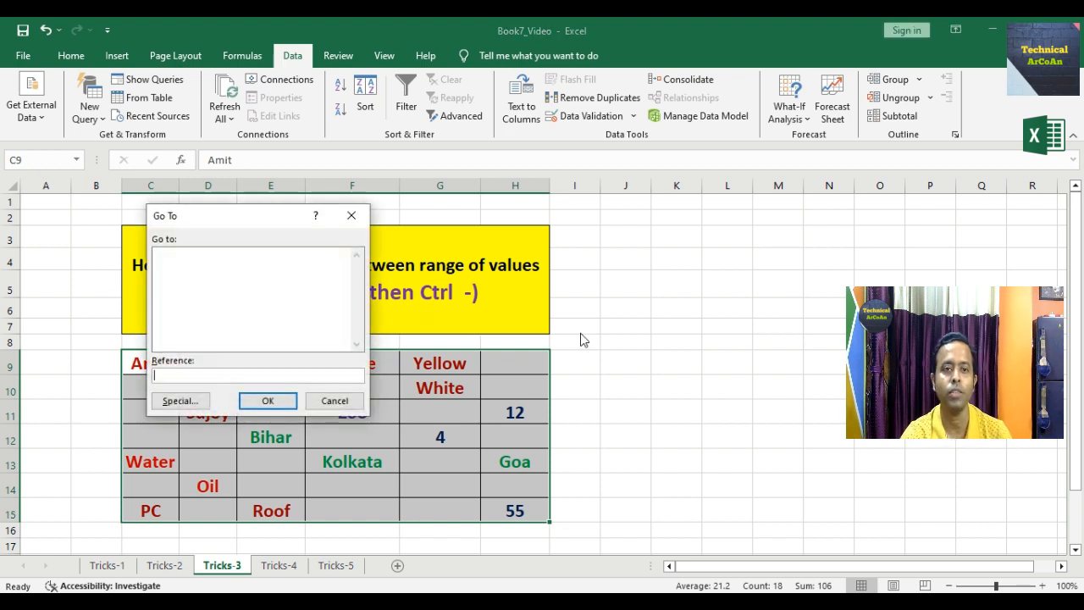
click(198, 405)
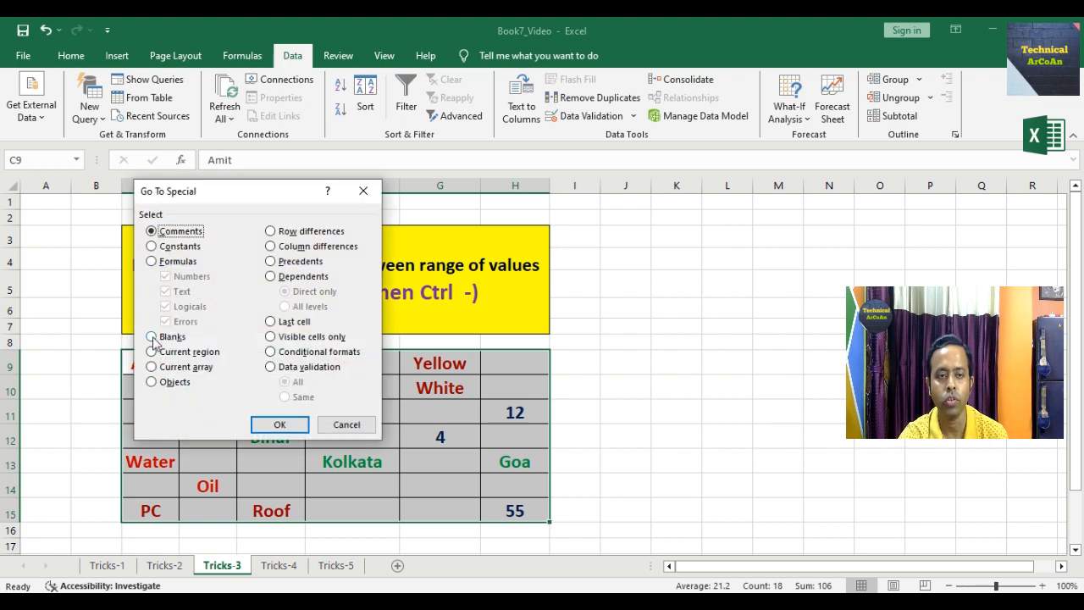
click(152, 337)
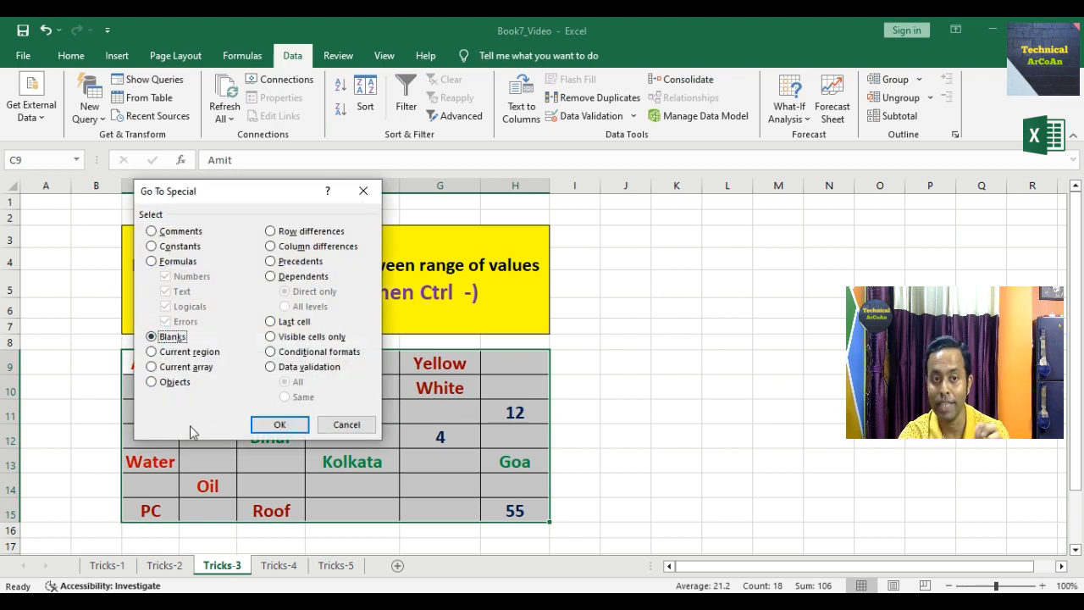
click(280, 425)
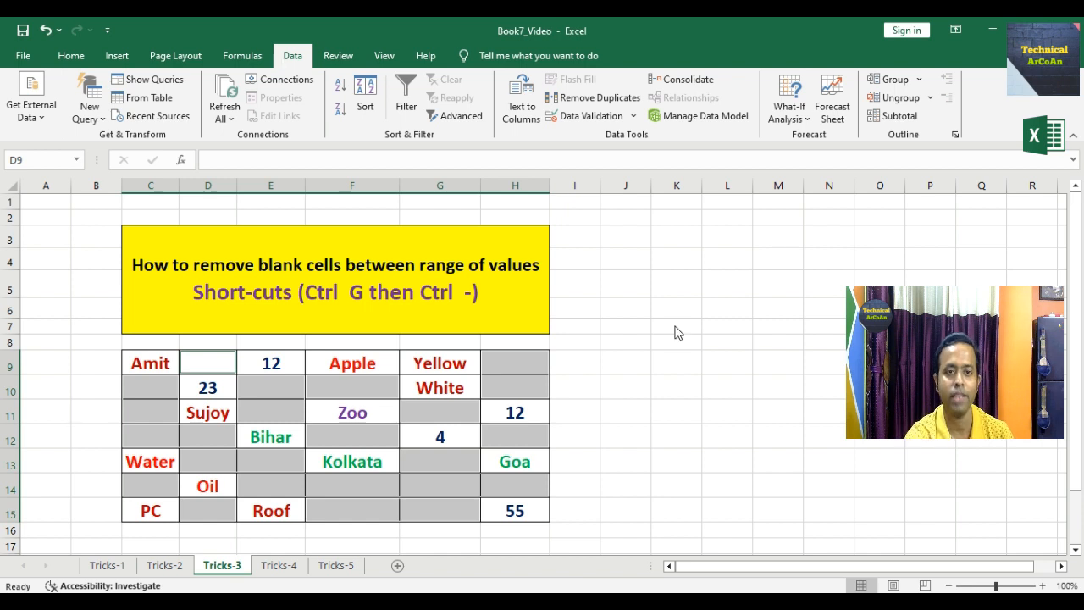
- Delete the selected blanks with Shift cells up, compacting the values into C9:H11
key(ctrl+minus)
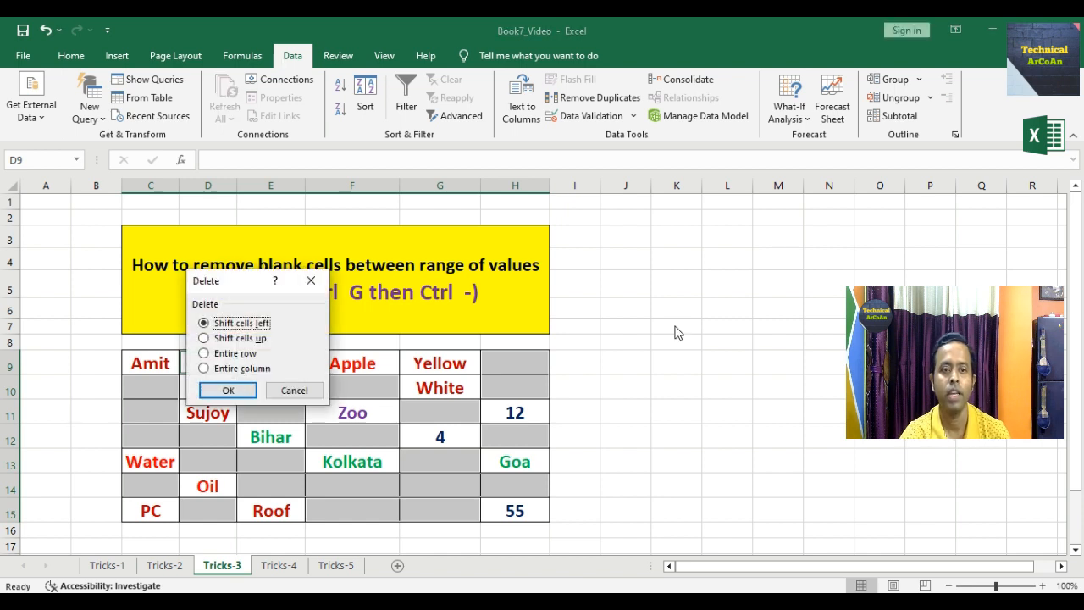
click(205, 339)
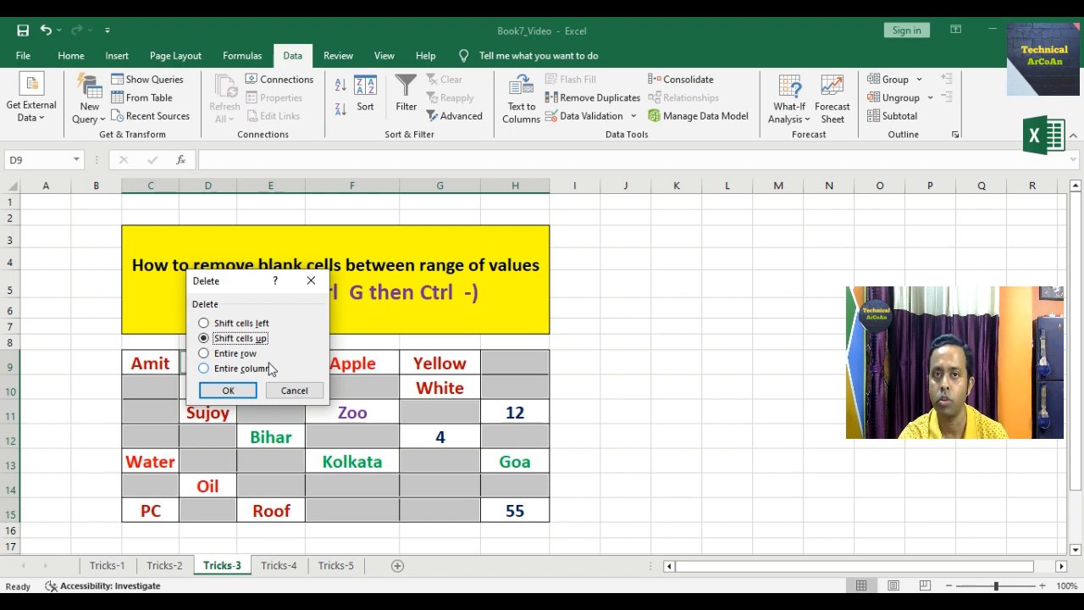
click(226, 389)
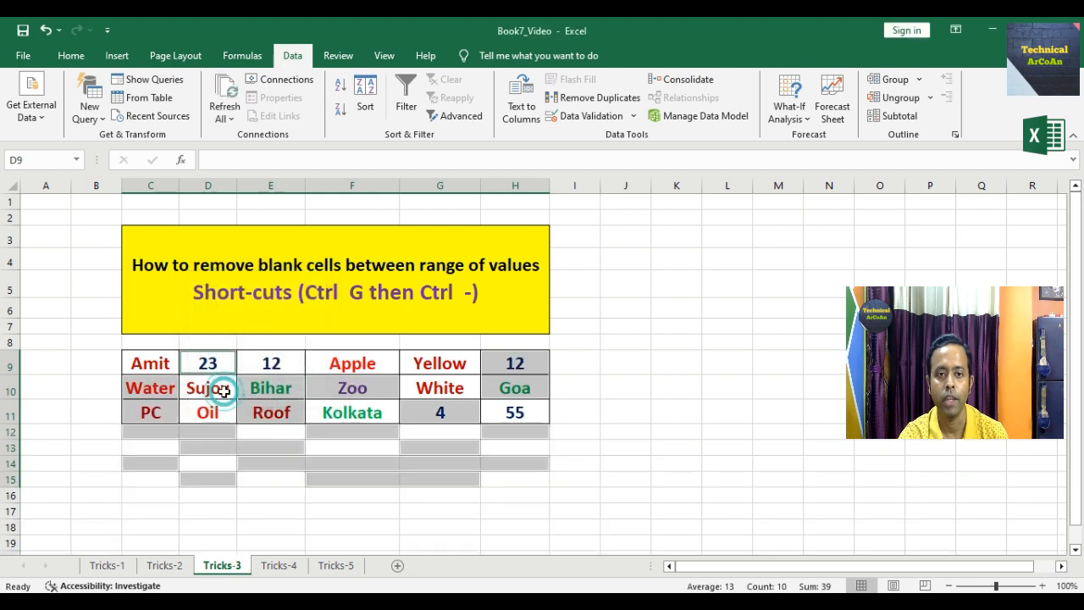
click(640, 458)
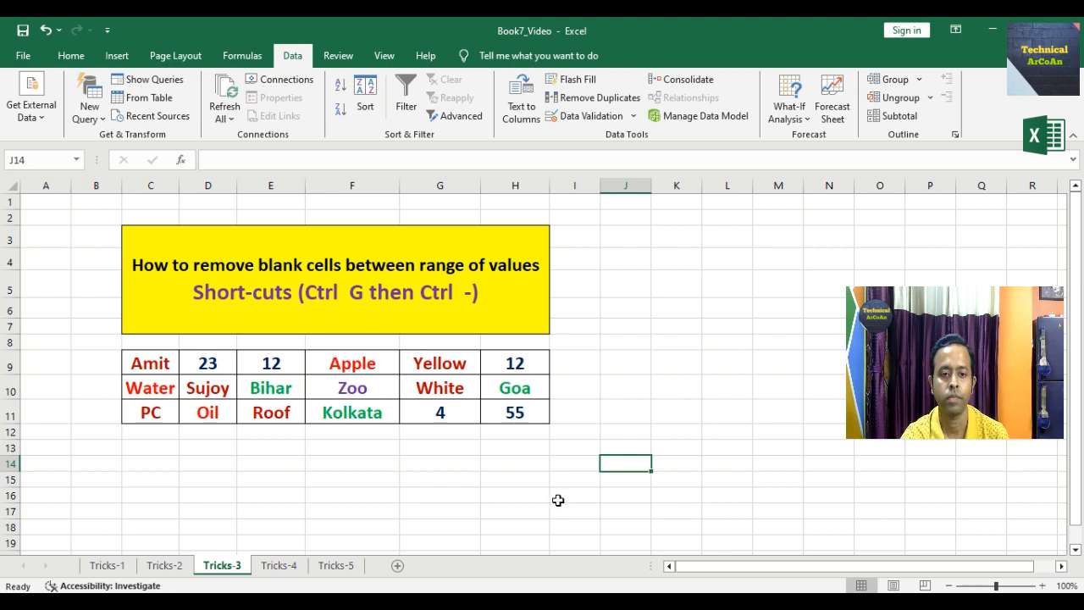
- Switch to the Tricks-4 sheet with the Auto Format employee table
click(286, 568)
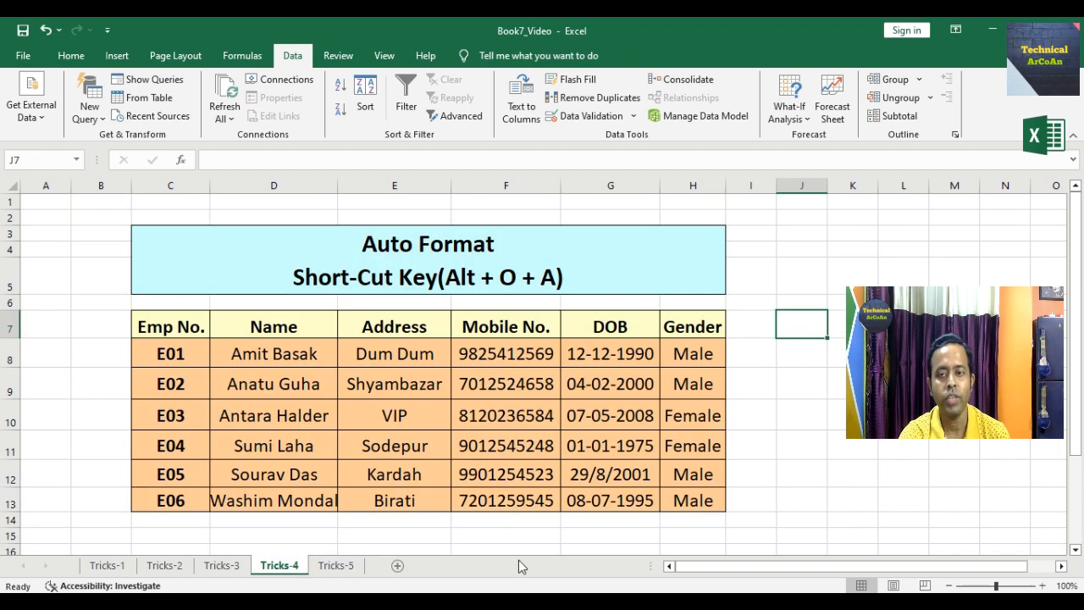
- Apply the Colorful 3 AutoFormat to the employee table C7:H13 using Alt+O+A
click(732, 548)
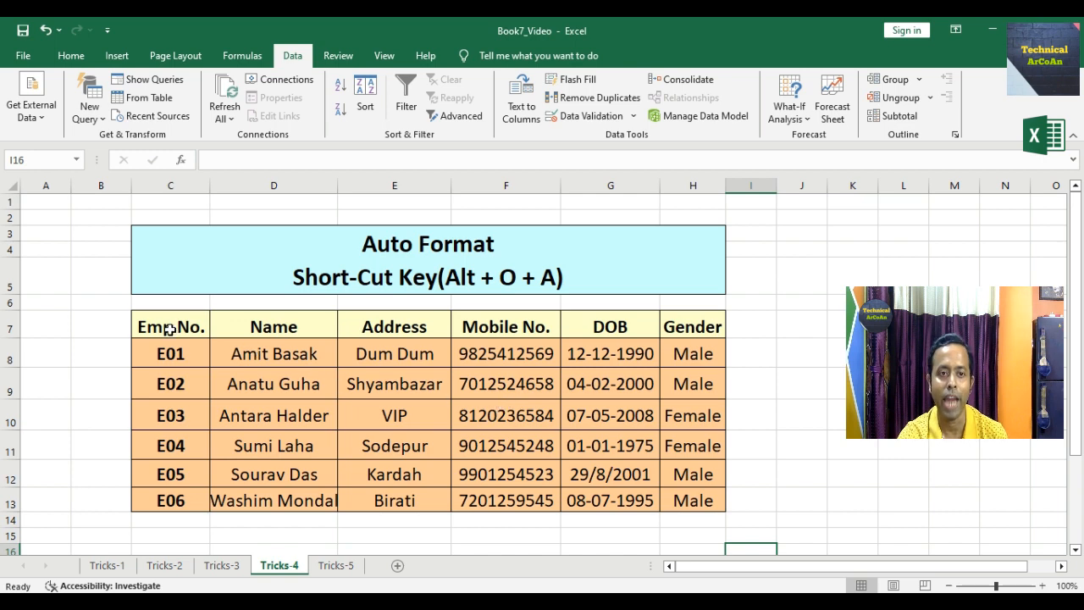
drag(169, 330, 671, 498)
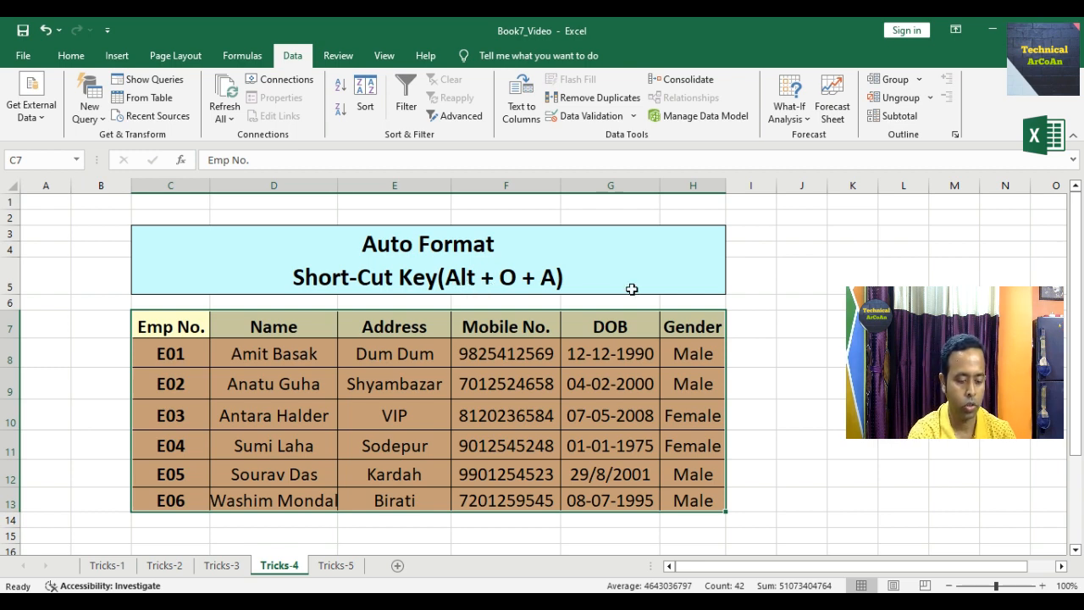
key(alt)
key(o)
key(a)
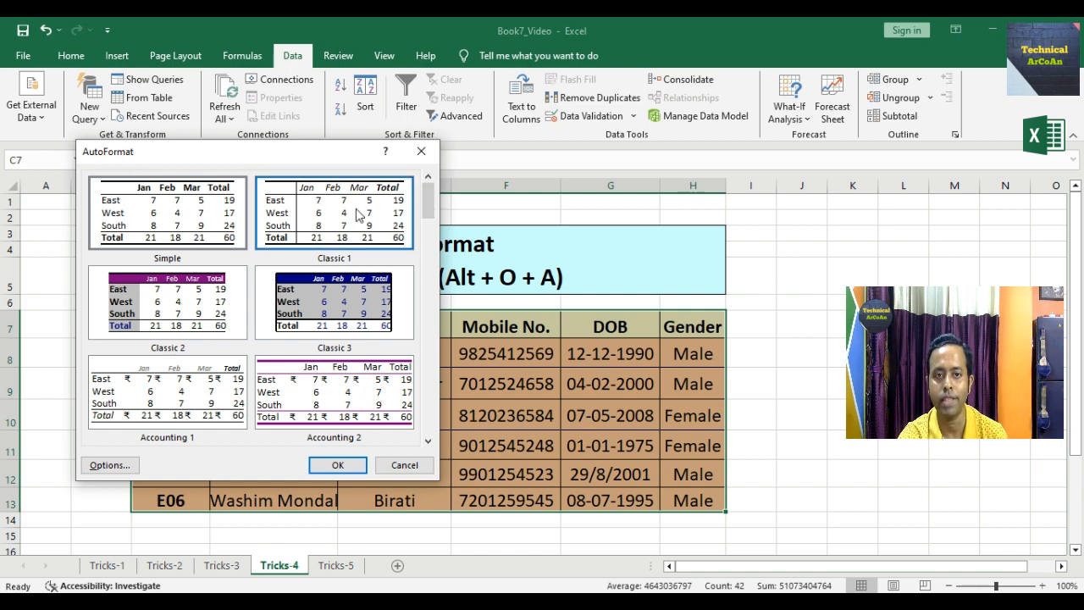
drag(433, 208, 428, 329)
click(200, 395)
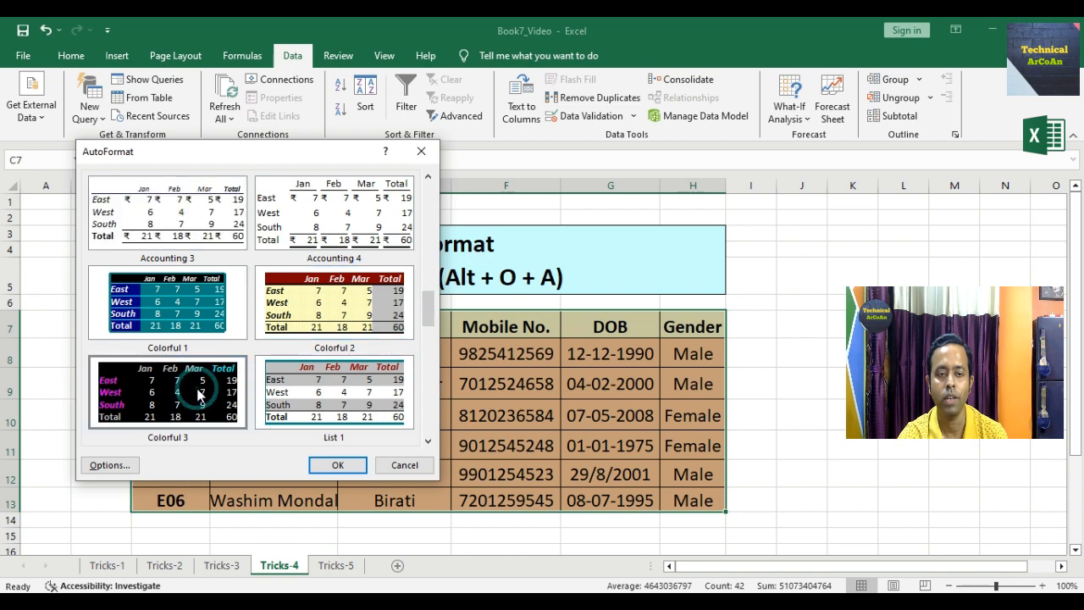
click(338, 465)
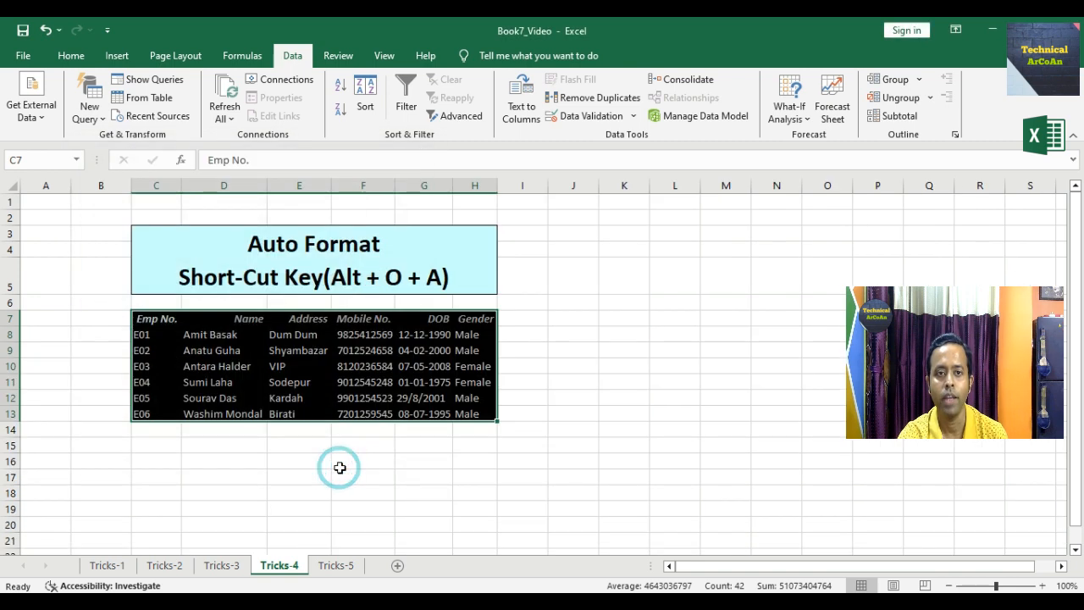
click(71, 55)
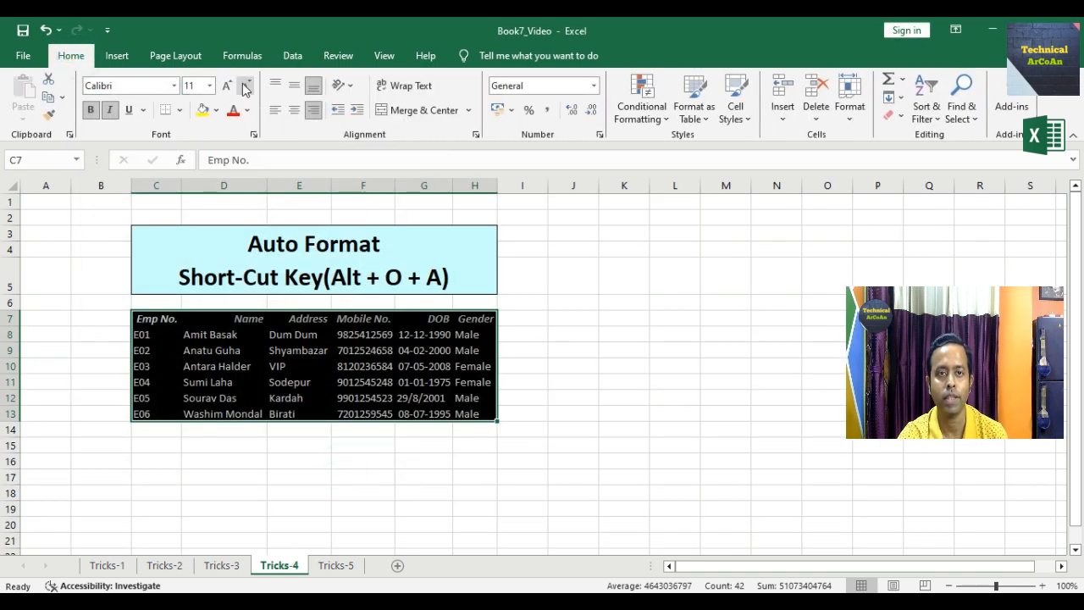
- Increase the table font size twice to 16 and autofit columns H and C
click(227, 87)
click(227, 87)
click(227, 87)
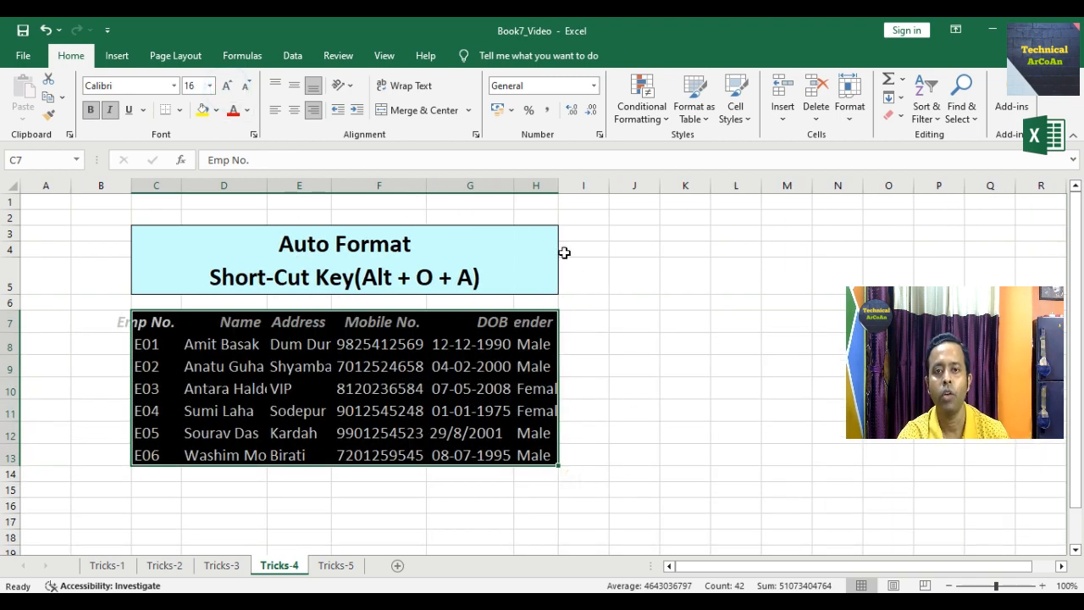
double_click(558, 186)
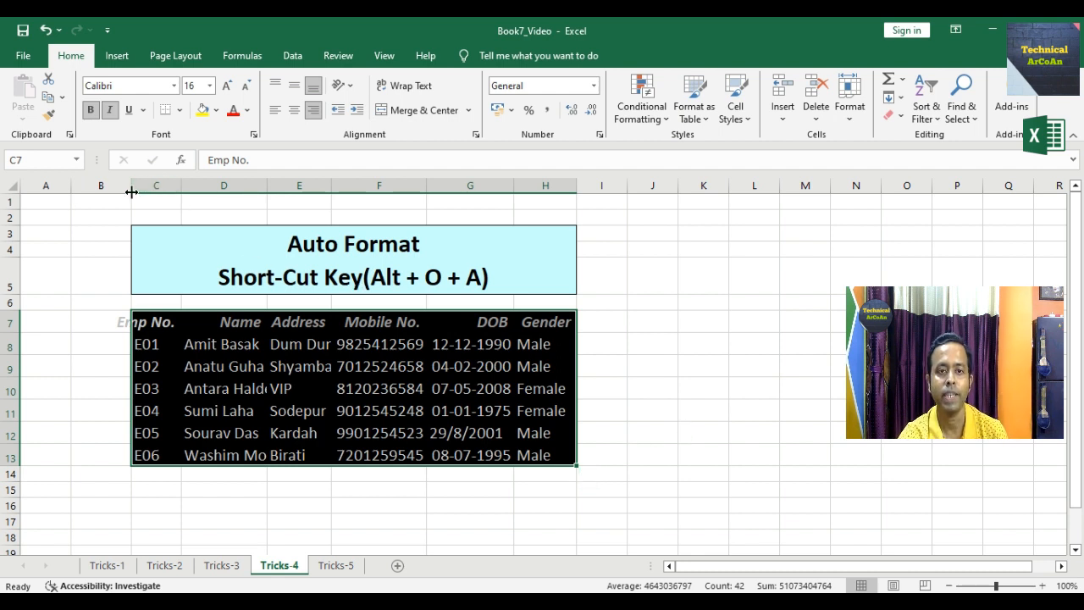
double_click(181, 187)
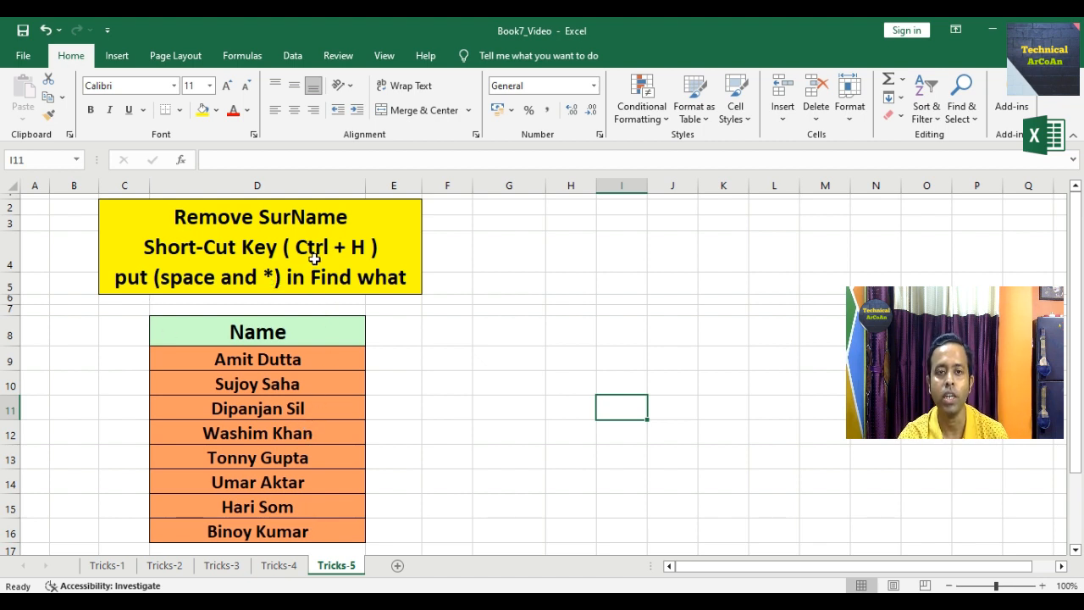
drag(318, 357, 320, 409)
click(430, 393)
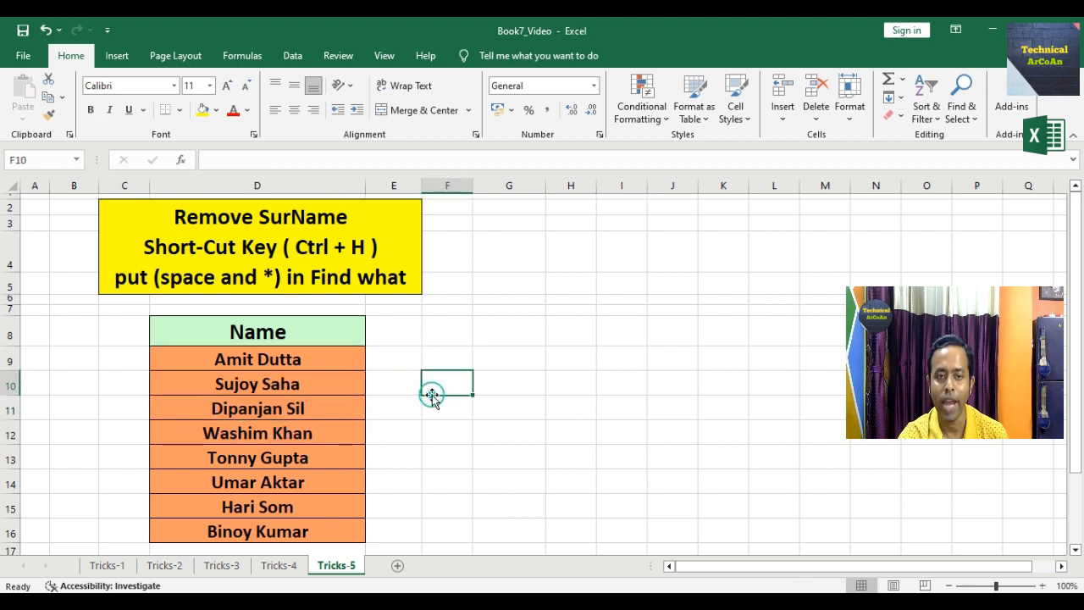
drag(307, 357, 311, 530)
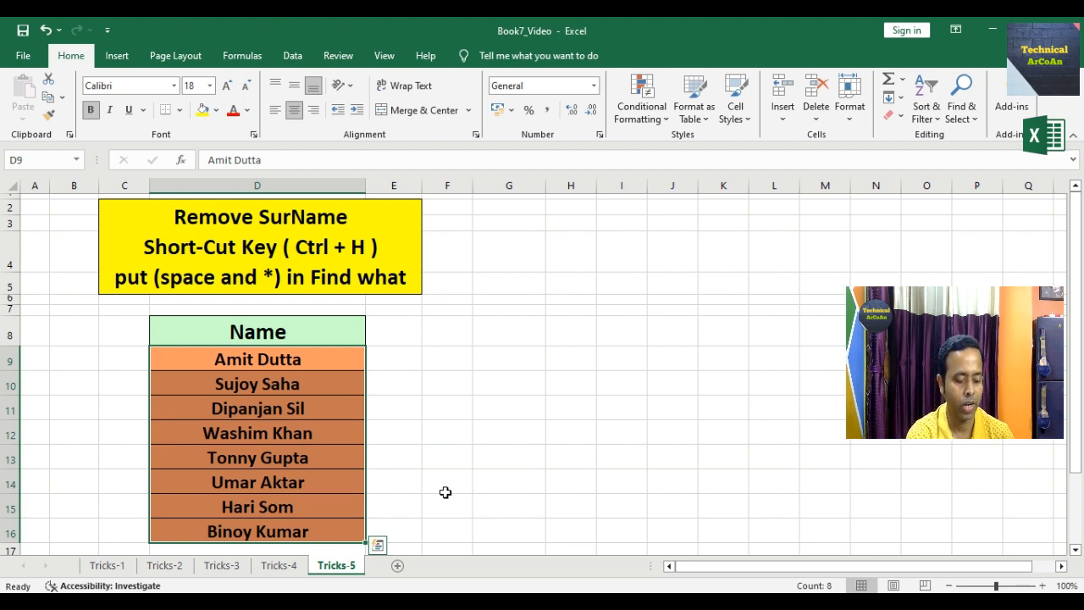
key(ctrl+h)
key(Tab)
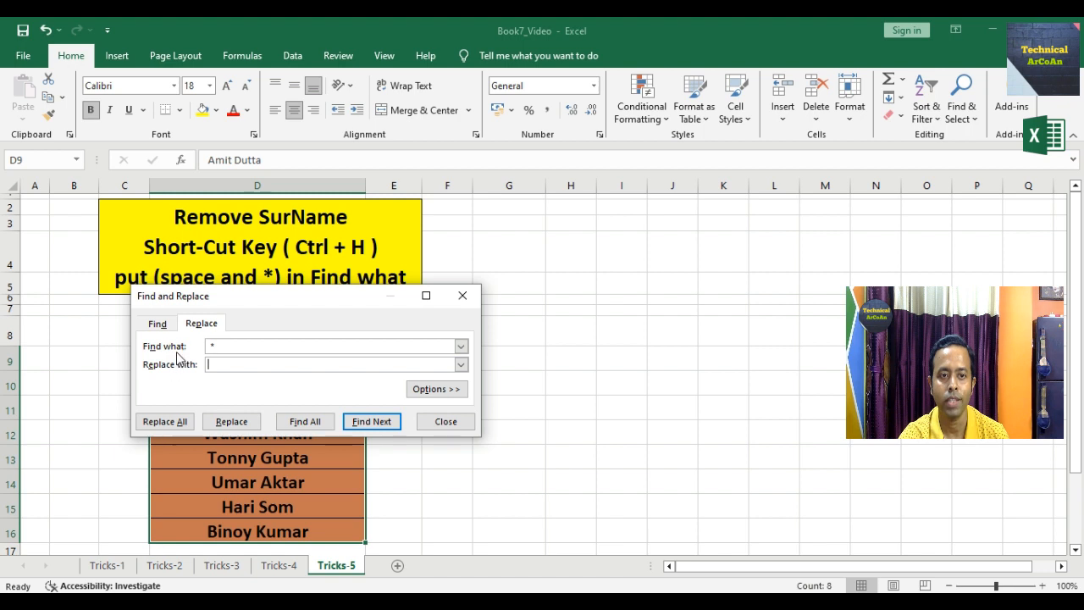
drag(222, 348, 188, 356)
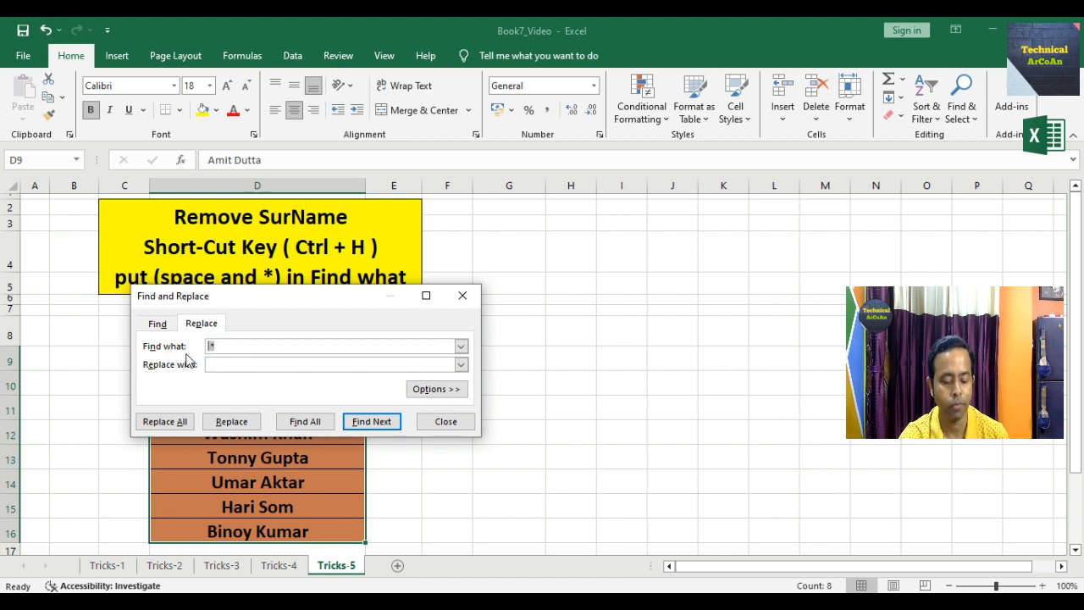
key(BackSpace)
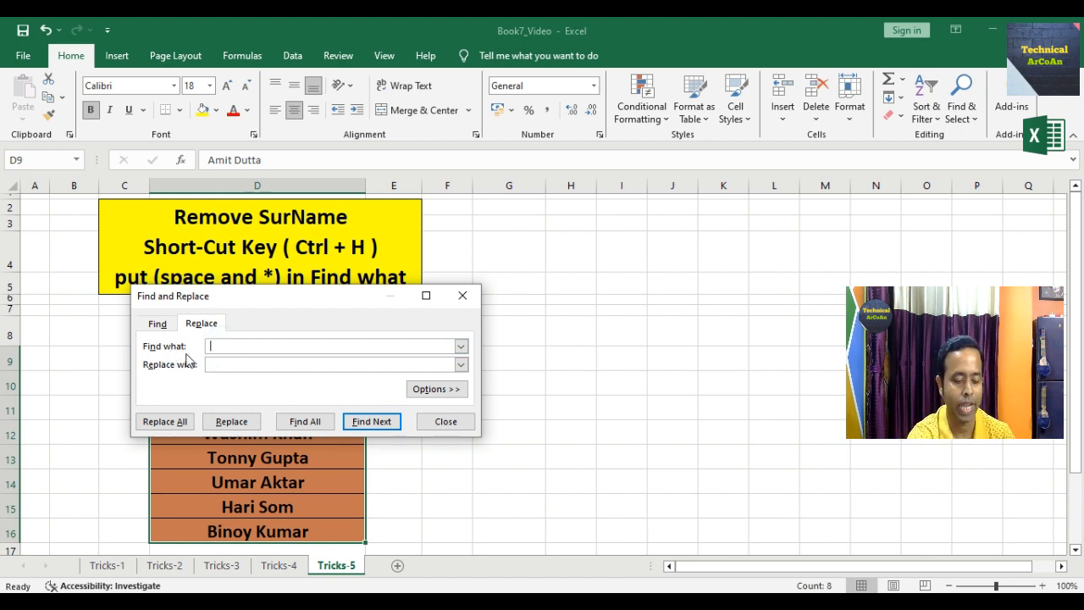
text(*)
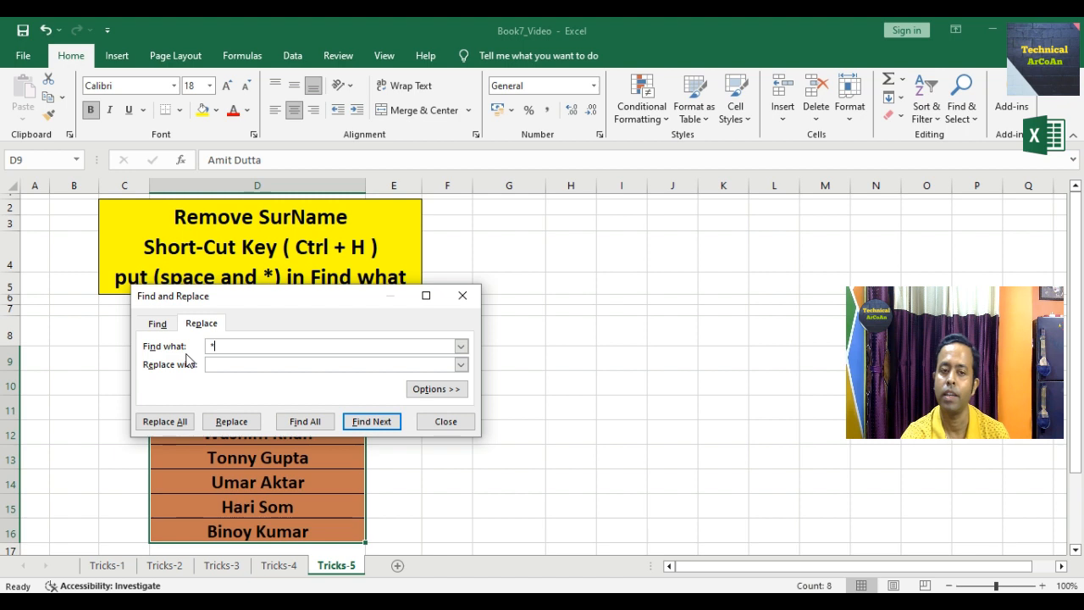
click(181, 425)
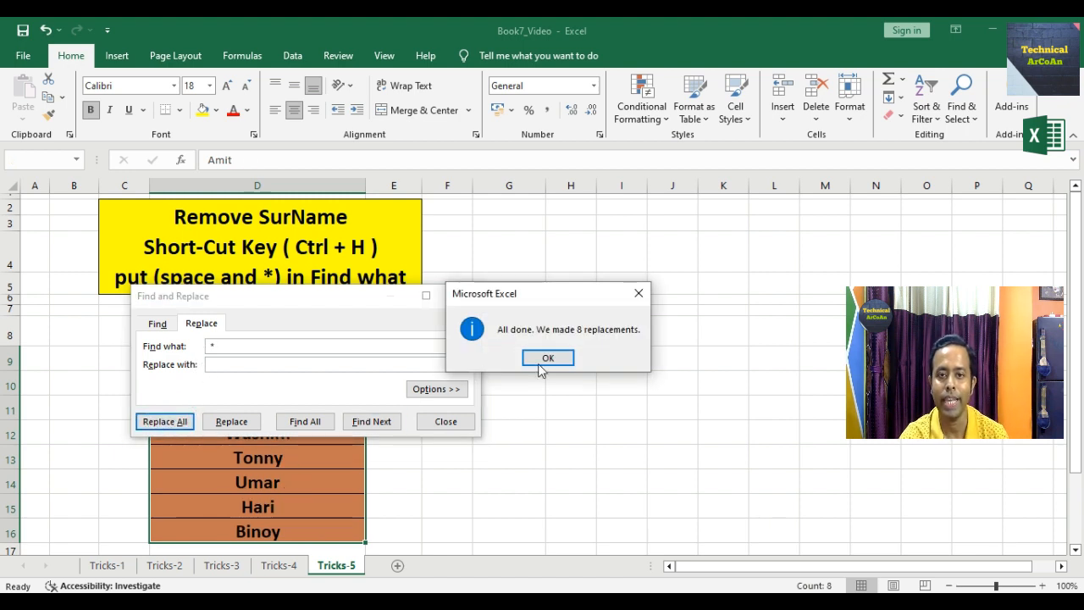
click(548, 358)
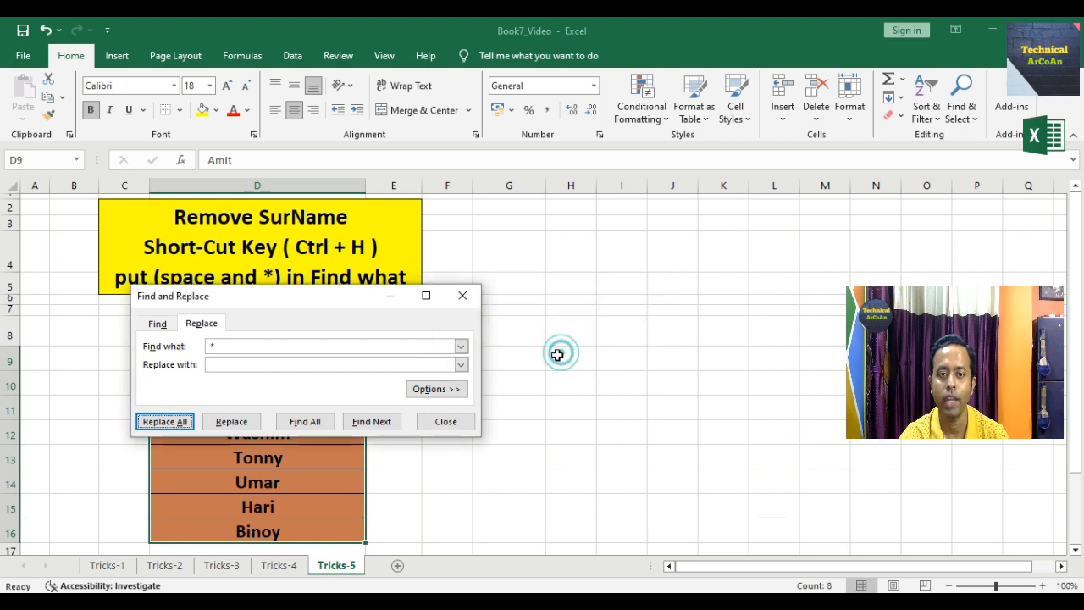
click(447, 421)
click(478, 441)
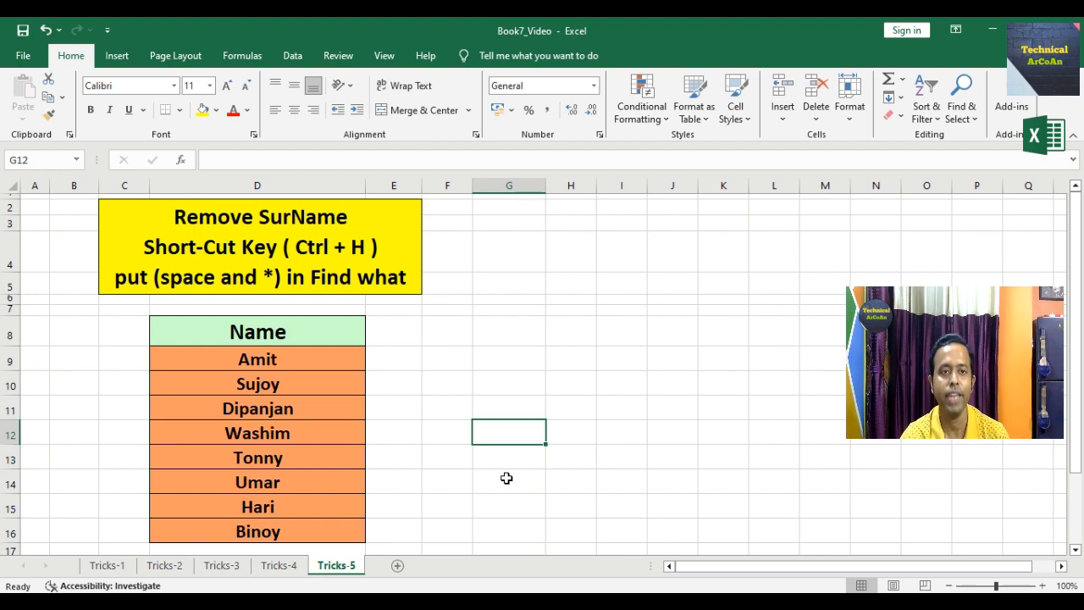
click(46, 30)
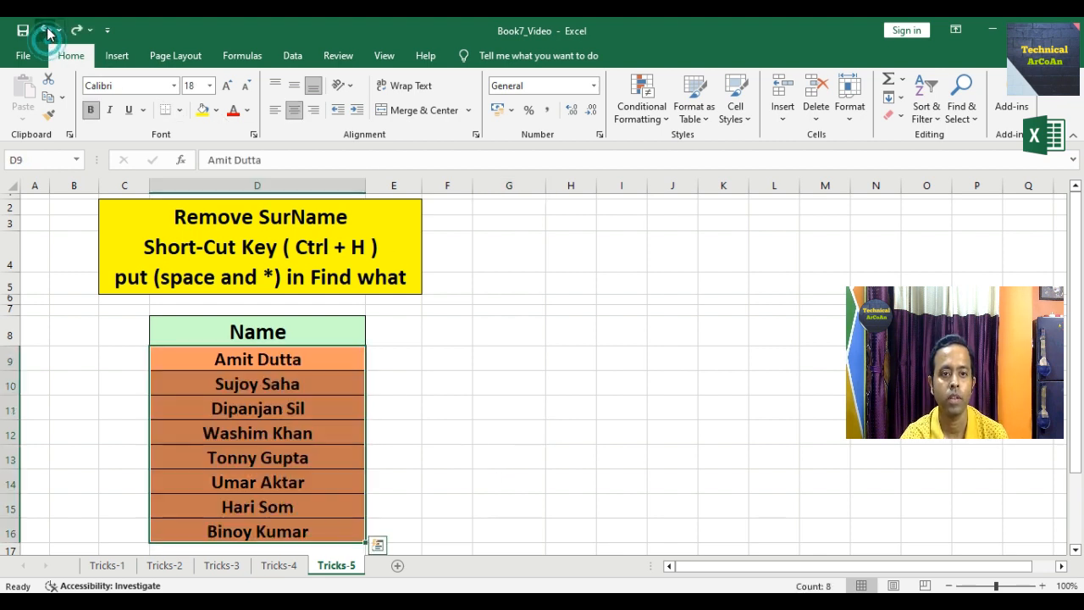
- In D9:D16, replace ' *' with nothing to strip all 8 surnames
click(501, 381)
drag(161, 356, 260, 532)
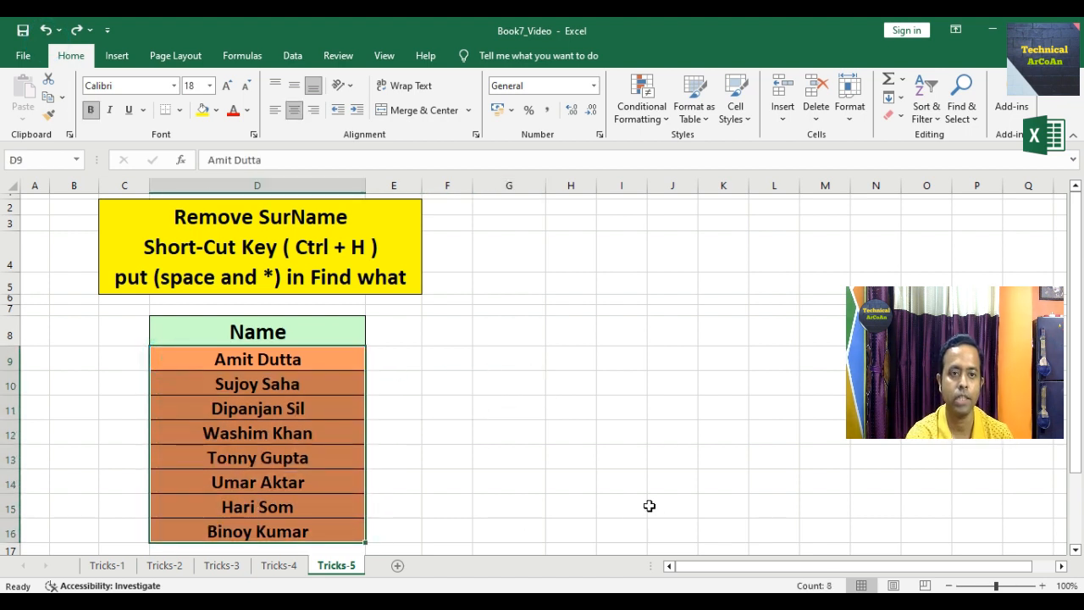
key(ctrl+h)
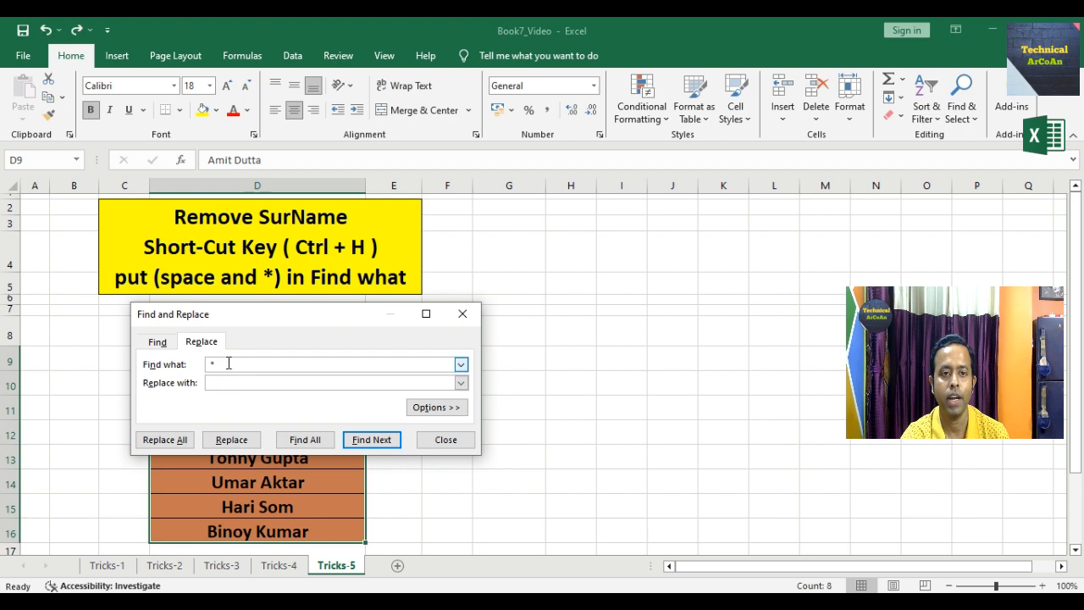
drag(212, 363, 178, 367)
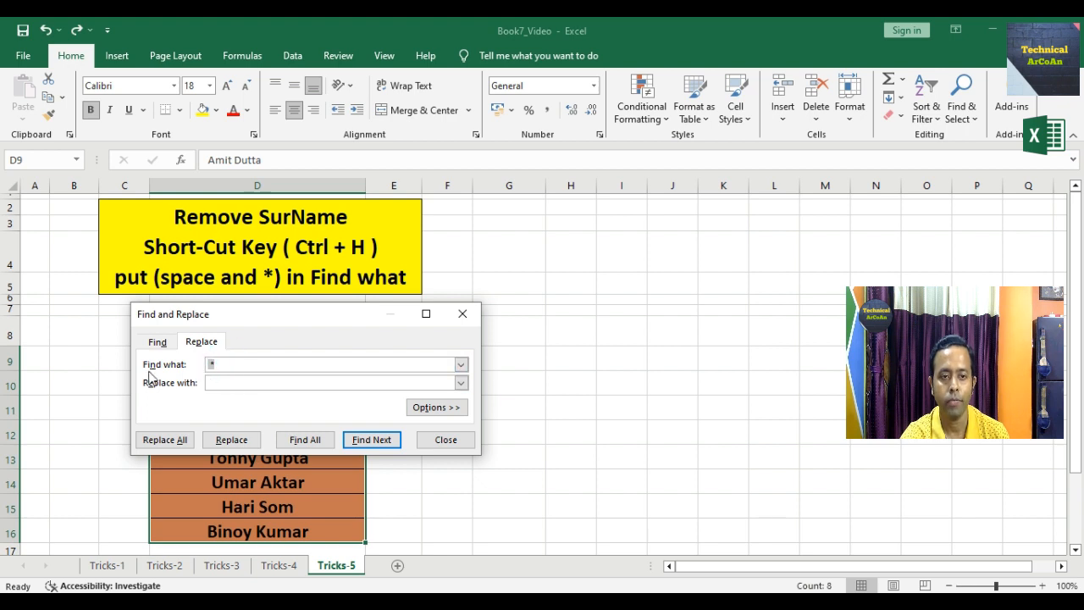
key(BackSpace)
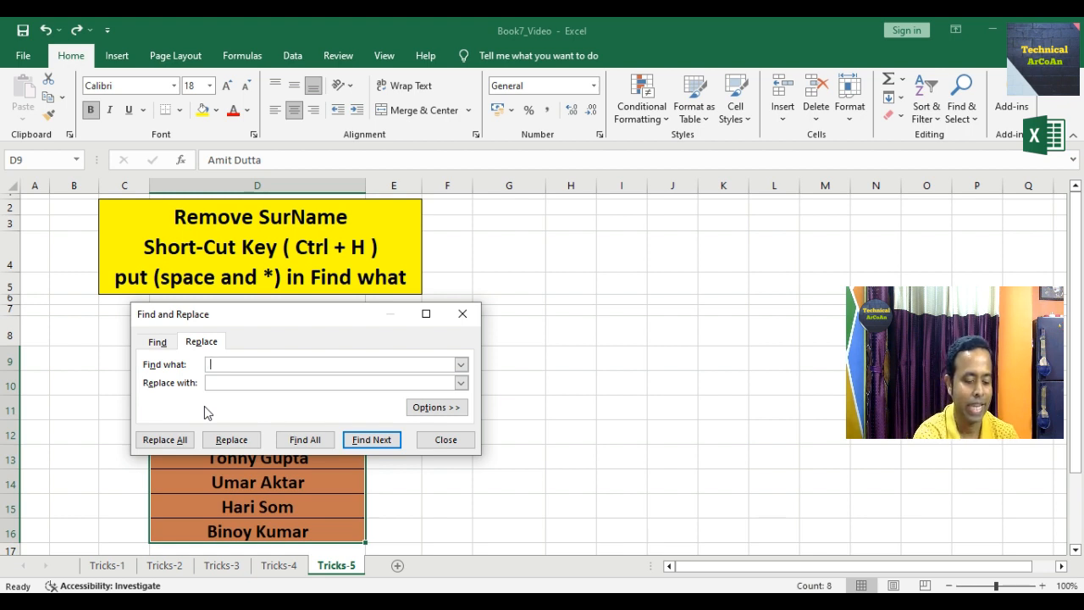
text(*)
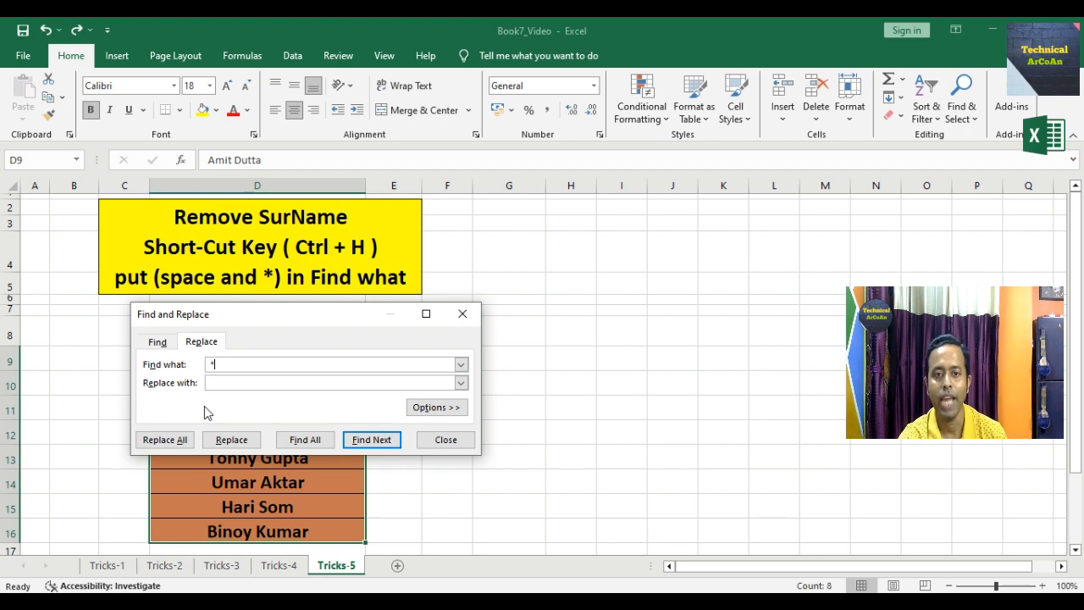
click(161, 442)
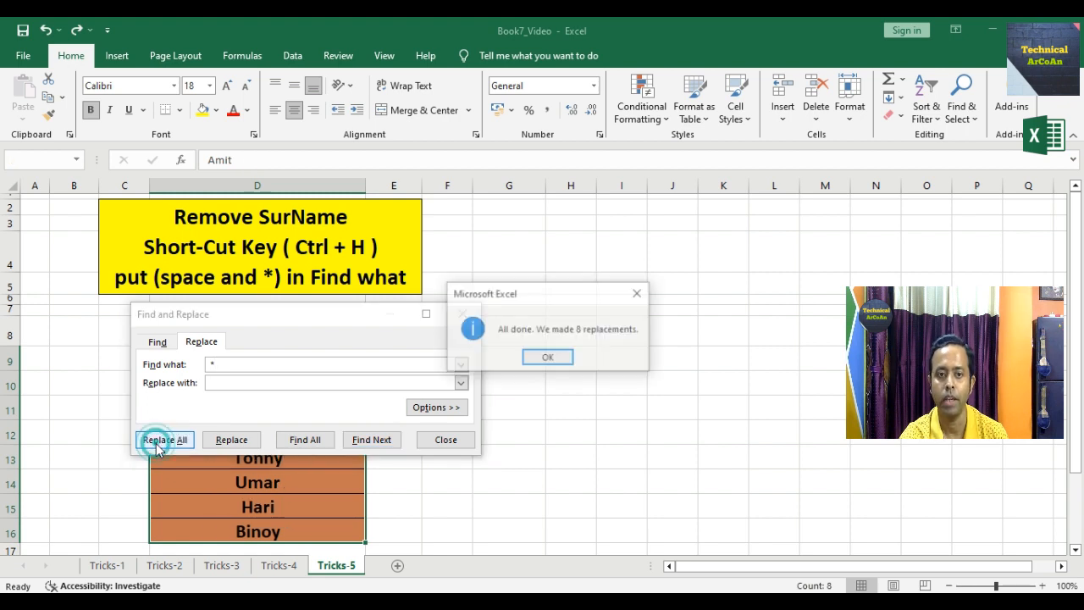
click(539, 356)
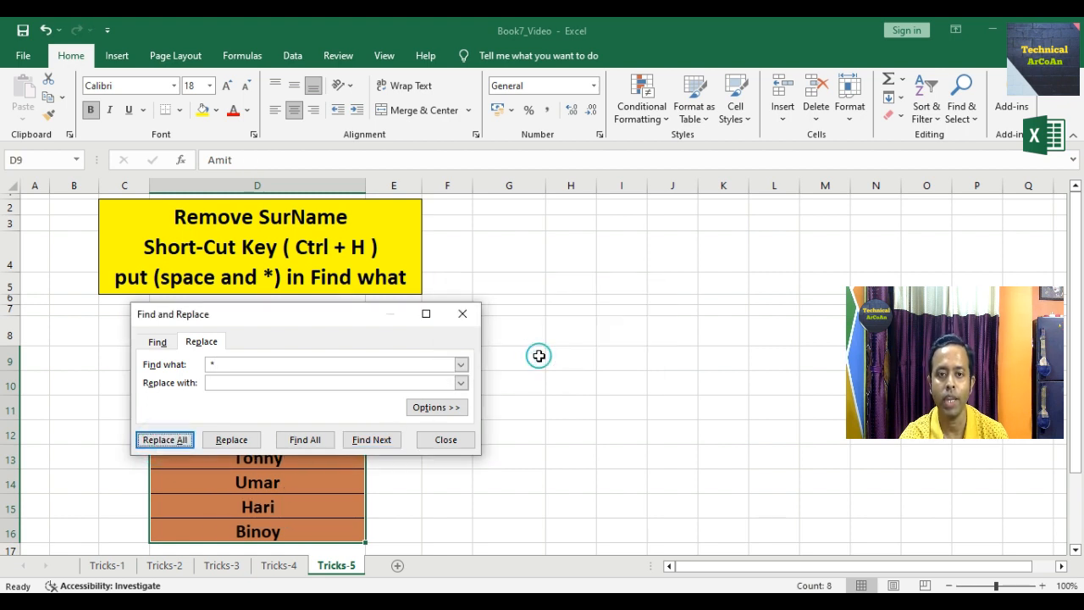
click(446, 441)
click(453, 454)
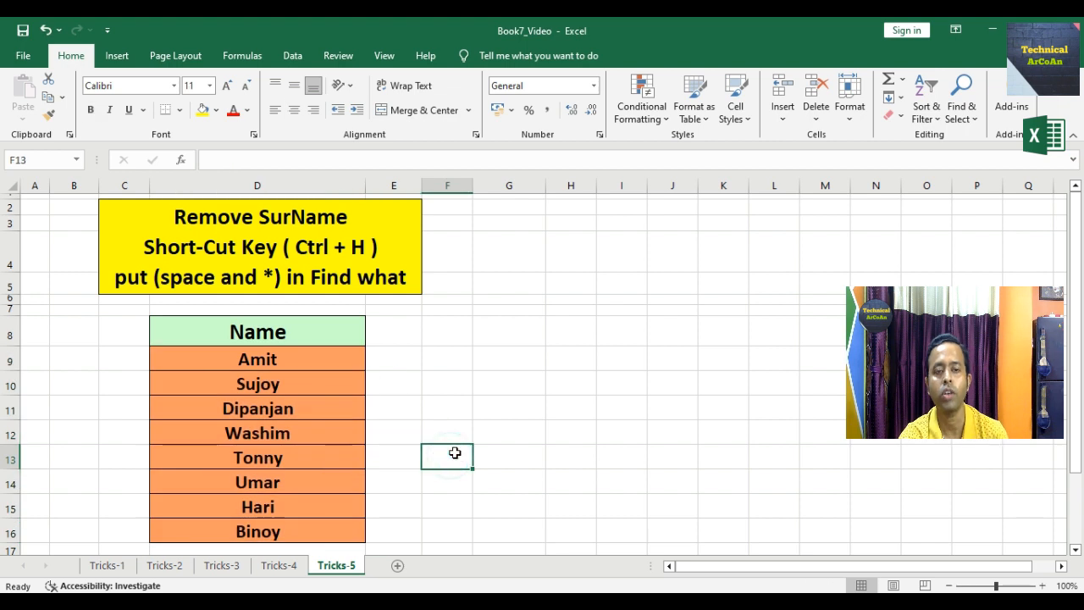